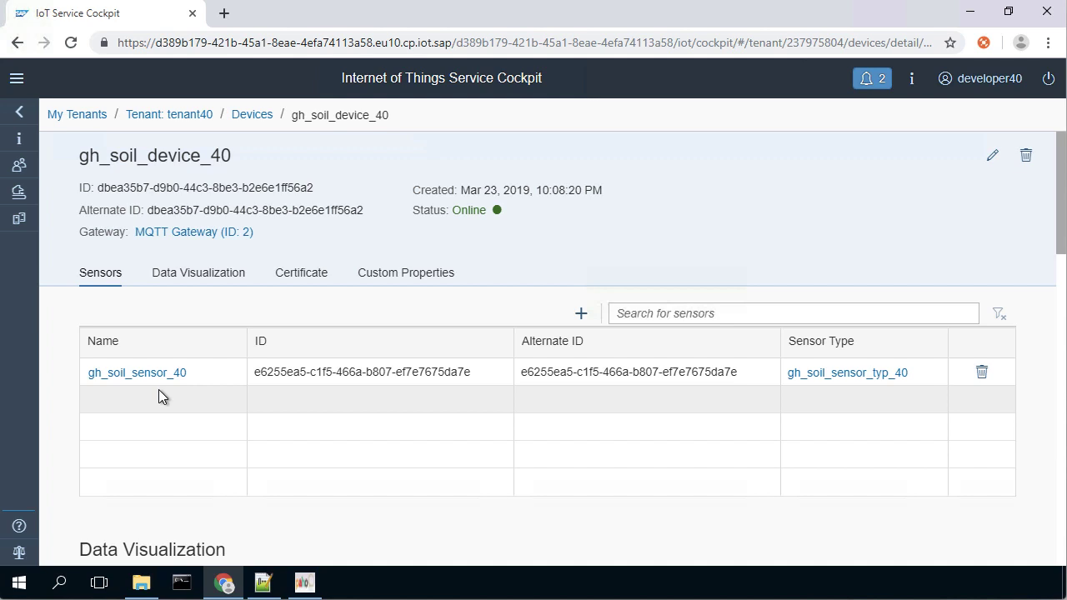
Step: Switch to Eclipse Paho MQTT Utility and replace the publication topic with "measures/"
{"action": "left_click", "coordinate": [304, 582]}
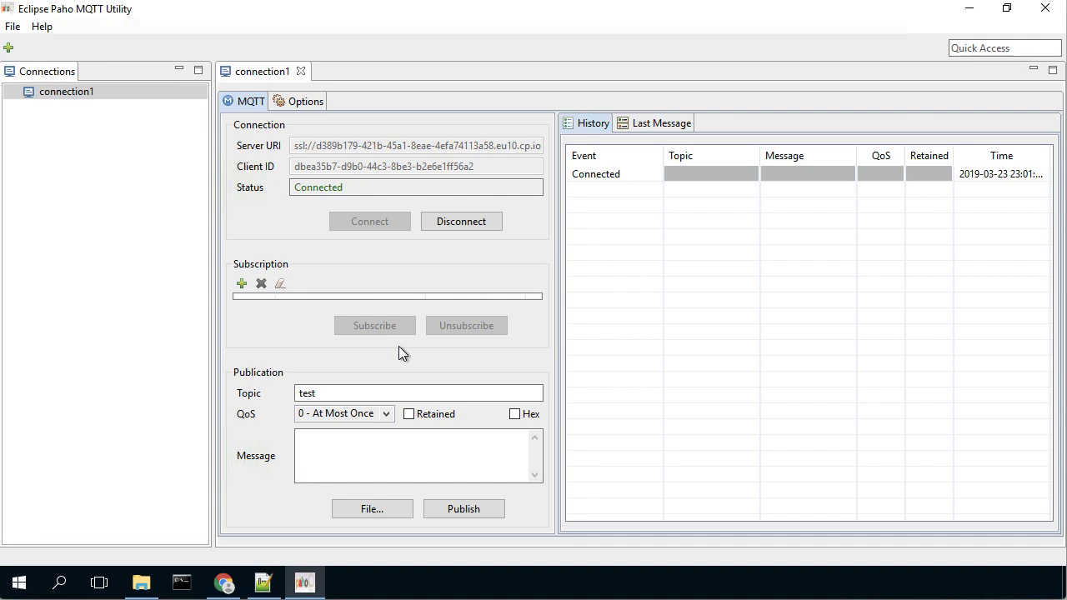
{"action": "left_click", "coordinate": [333, 393]}
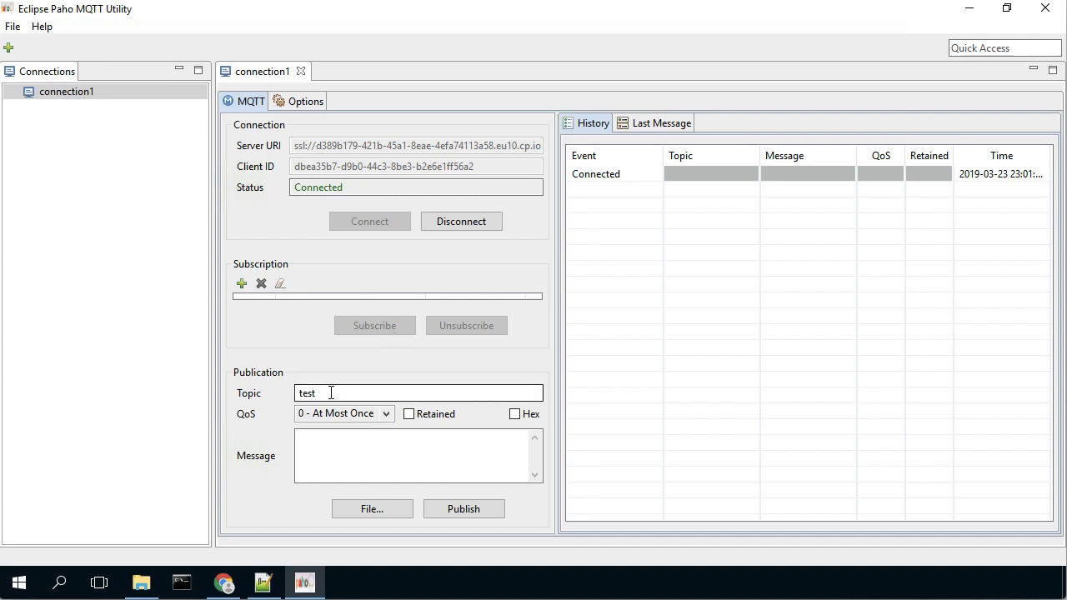
{"action": "double_click", "coordinate": [308, 388]}
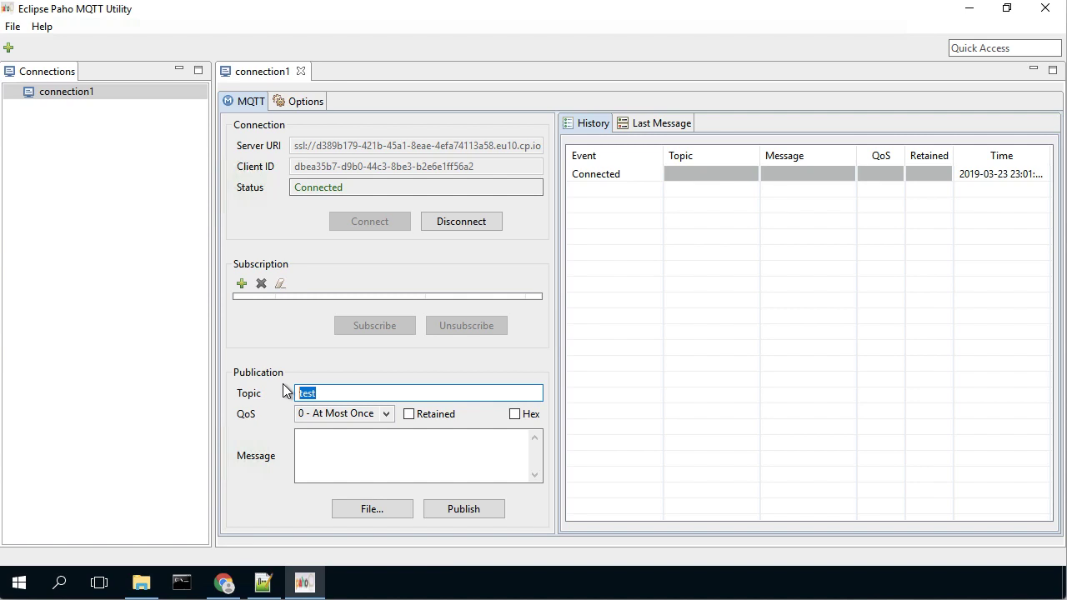
{"action": "type", "text": "measures/"}
Step: Switch to the IoT Service Cockpit and look up the gh_soil_device_40 device and its gh_soil_sensor_40 sensor details
{"action": "left_click", "coordinate": [224, 583]}
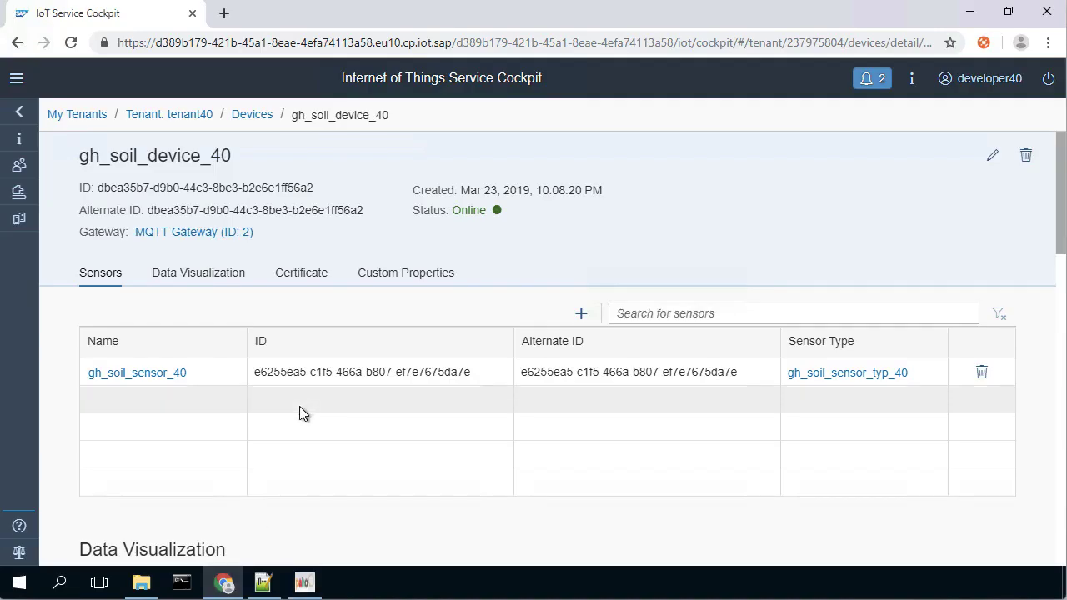
{"action": "left_click", "coordinate": [17, 77]}
{"action": "left_click", "coordinate": [76, 221]}
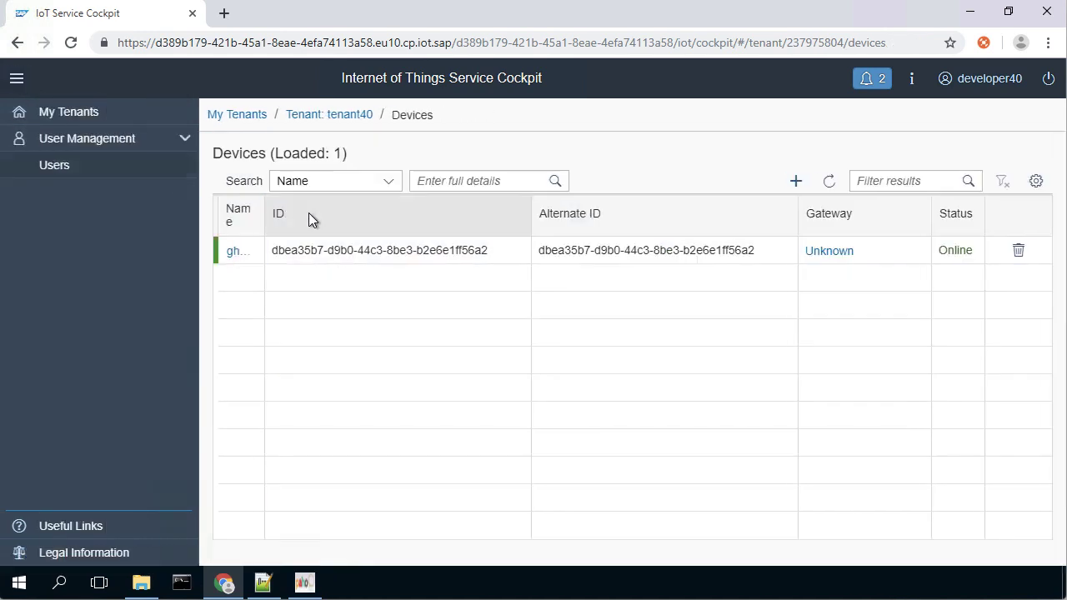
{"action": "left_click", "coordinate": [235, 250]}
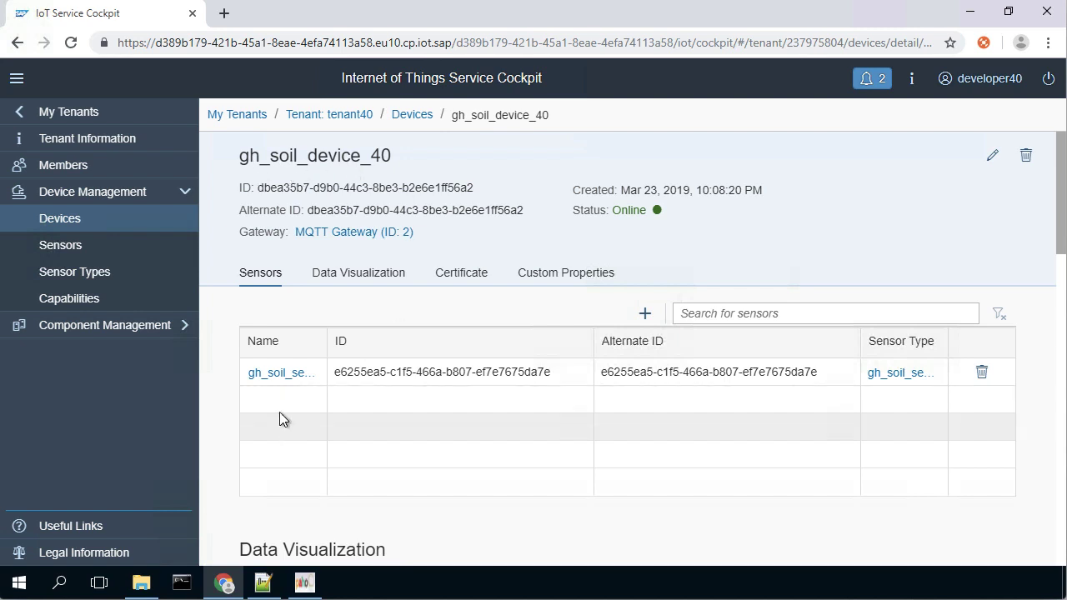
{"action": "left_click", "coordinate": [280, 373]}
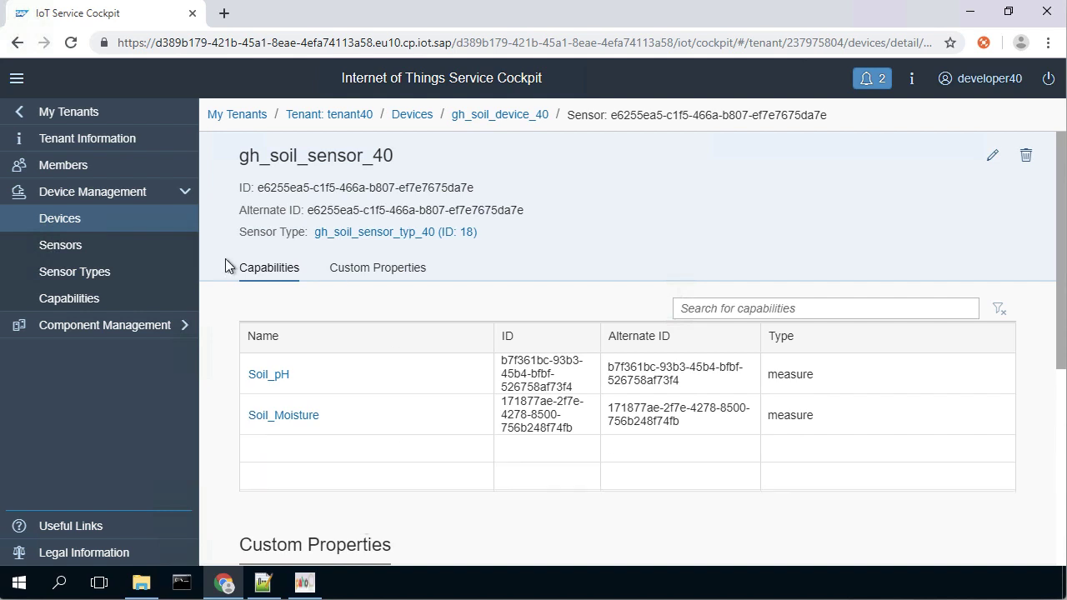
Step: Append gh_soil_device_40's alternate ID to the Paho publication topic, making it "measures/dbea35b7-d9b0-44c3-8be3-b2e6e1ff56a2"
{"action": "left_click", "coordinate": [50, 219]}
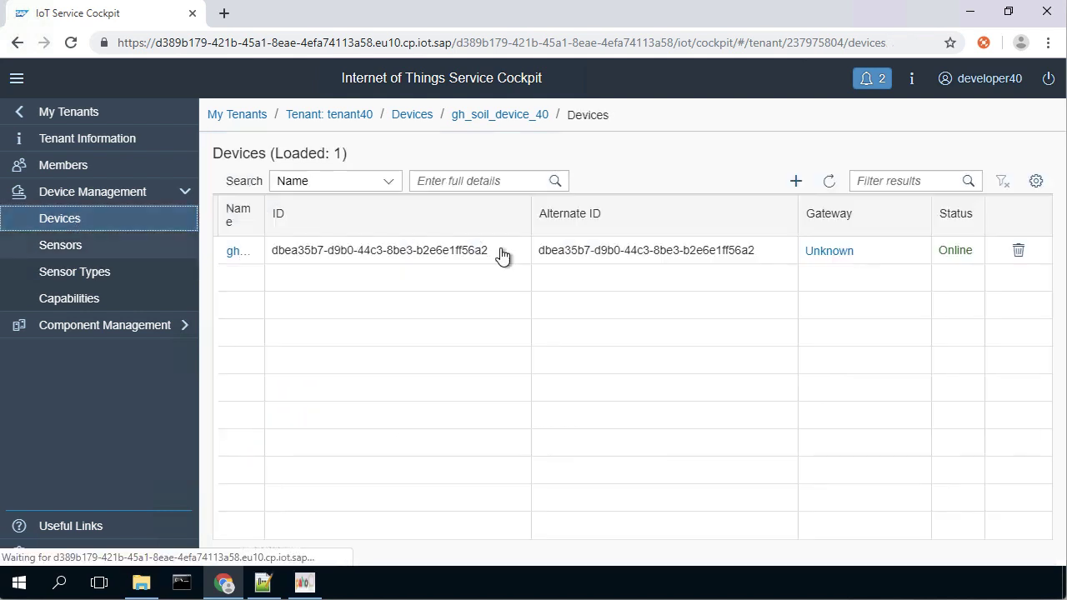
{"action": "left_click", "coordinate": [235, 253]}
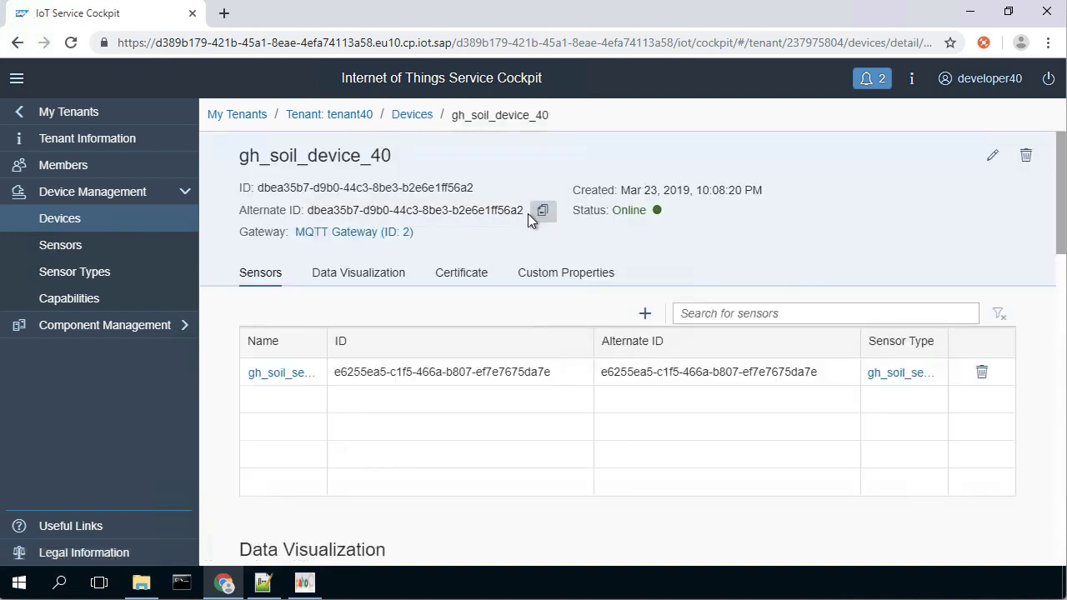
{"action": "left_click", "coordinate": [305, 584]}
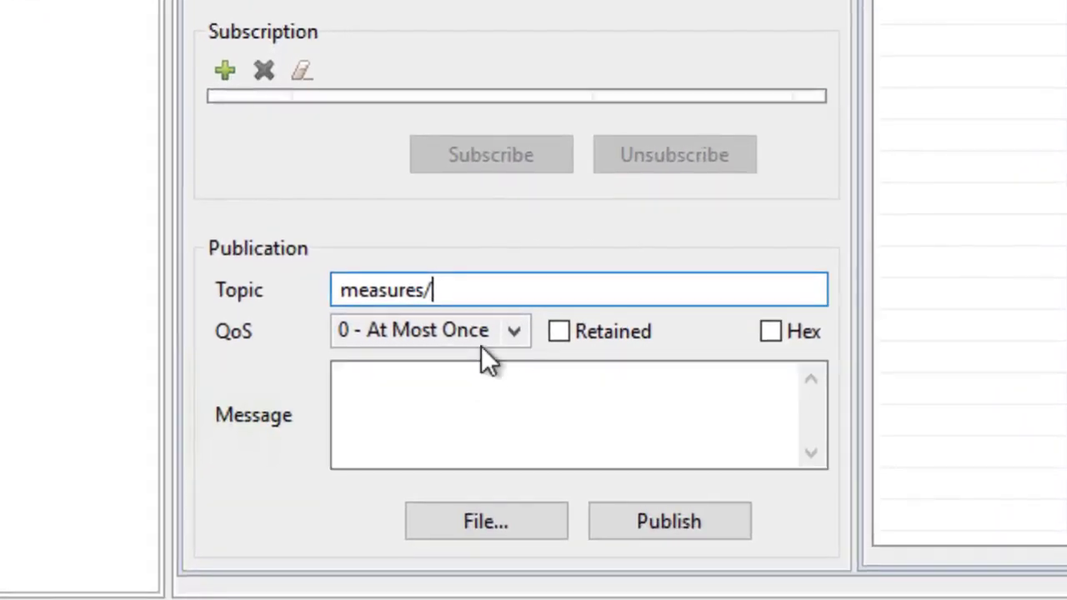
{"action": "type", "text": "dbea35b7-d9b0-44c3-8be3-b2e6e1ff56a2"}
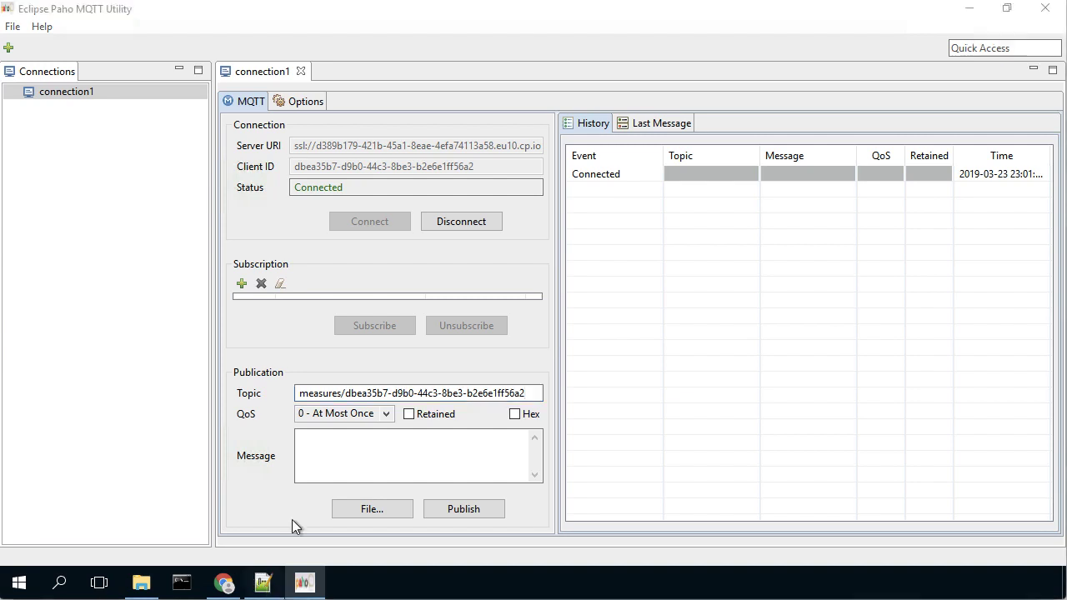
Step: Add a JSON message template to the open Notepad++ file with Soil_pH, Soil_Moisture and sensor alternate ID placeholders and measures [7,35]
{"action": "left_click", "coordinate": [262, 581]}
{"action": "left_click", "coordinate": [603, 275]}
{"action": "key", "text": "Return"}
{"action": "key", "text": "Return"}
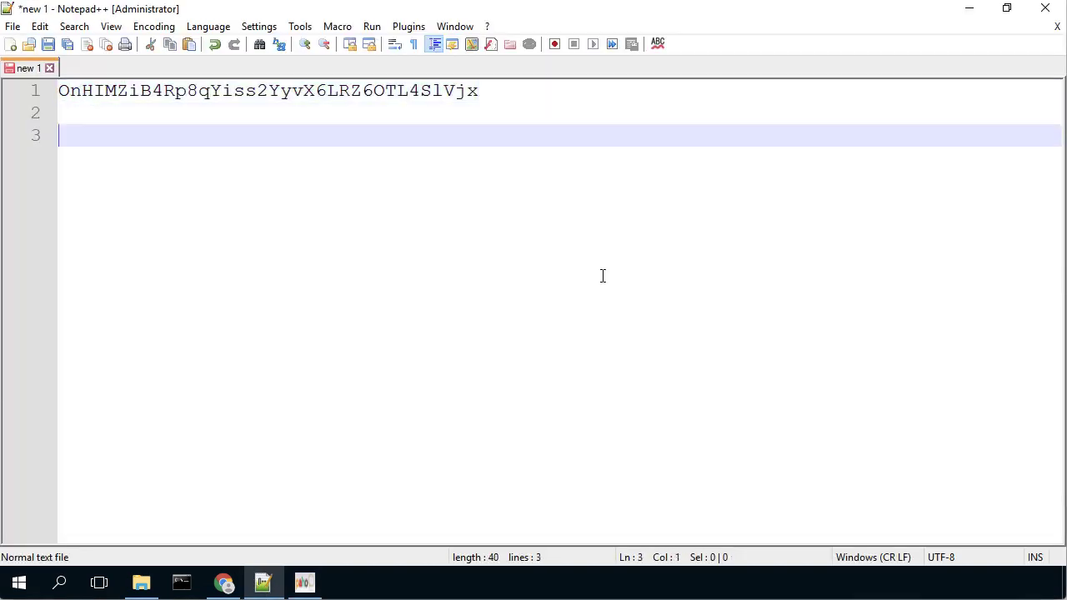
{"action": "type", "text": "{ \"capabilityAlternateId\":[     \"<<< Soil_pH Capability Alternate ID >>>\",     \"<<< Soil_Moisture Capability Alternate ID >>>\"     ], \"measures\":[7,35], \"sensorAlternateId\":\"<<< Sensor Alternate ID >>>\" }"}
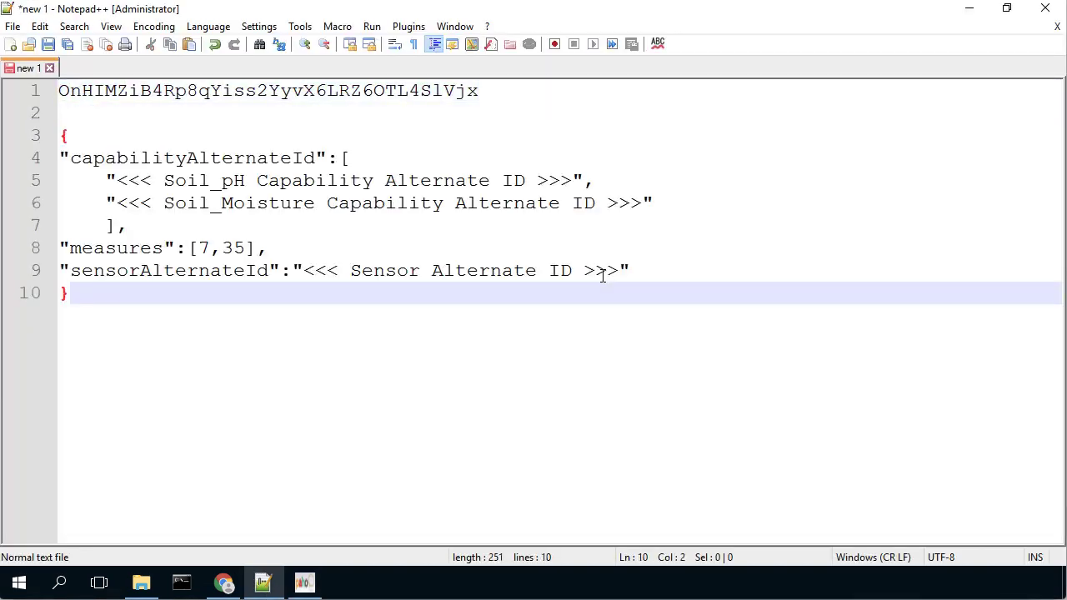
{"action": "key", "text": "Return"}
{"action": "key", "text": "Return"}
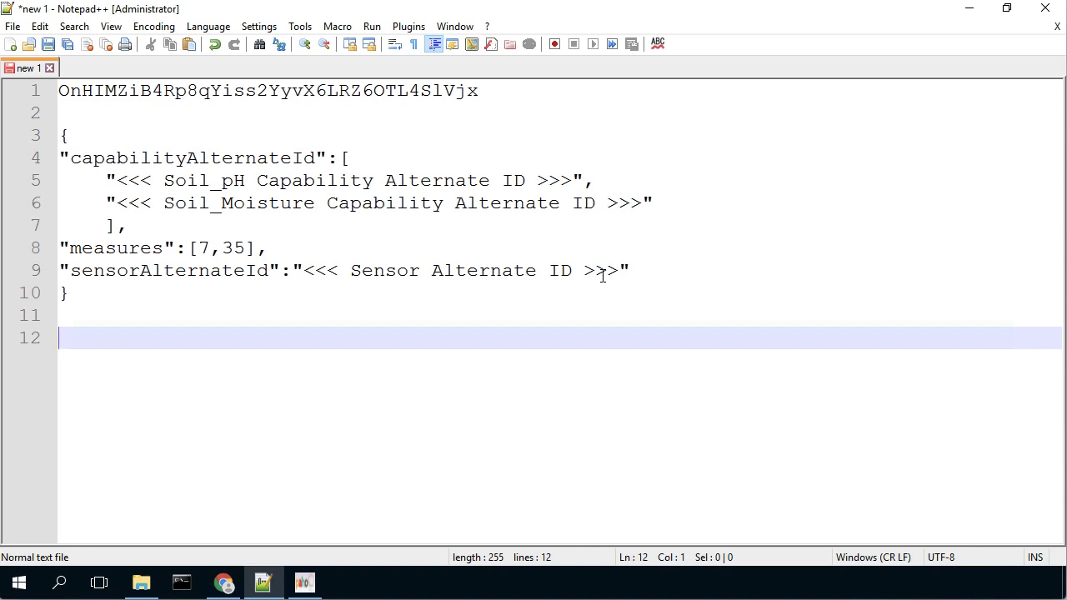
Step: Examine the template's capabilityAlternateId block with the Soil_pH and Soil_Moisture placeholders
{"action": "key", "text": "Up"}
{"action": "key", "text": "Up"}
{"action": "key", "text": "Up"}
{"action": "key", "text": "Up"}
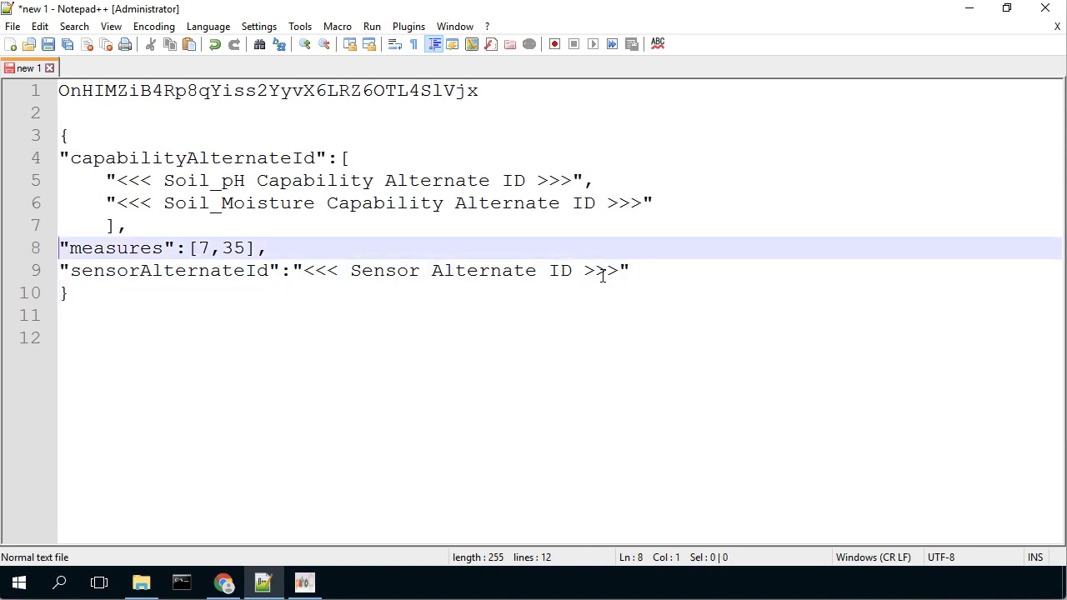
{"action": "key", "text": "Up"}
{"action": "key", "text": "Up"}
{"action": "key", "text": "Up"}
{"action": "key", "text": "Up"}
{"action": "key", "text": "Up"}
{"action": "key", "text": "shift+Down"}
{"action": "key", "text": "shift+Down"}
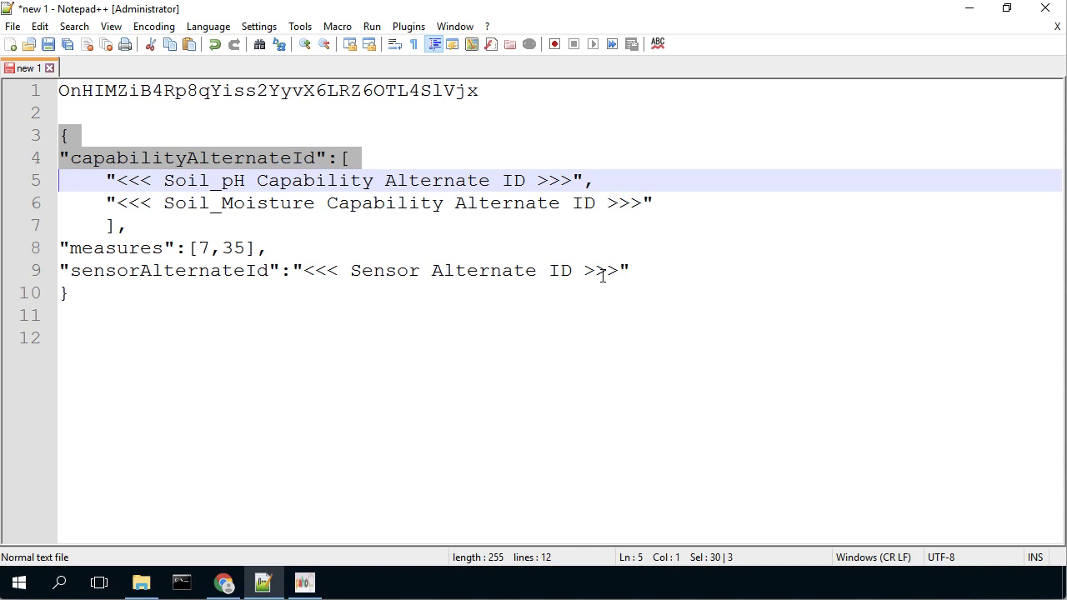
{"action": "key", "text": "Up"}
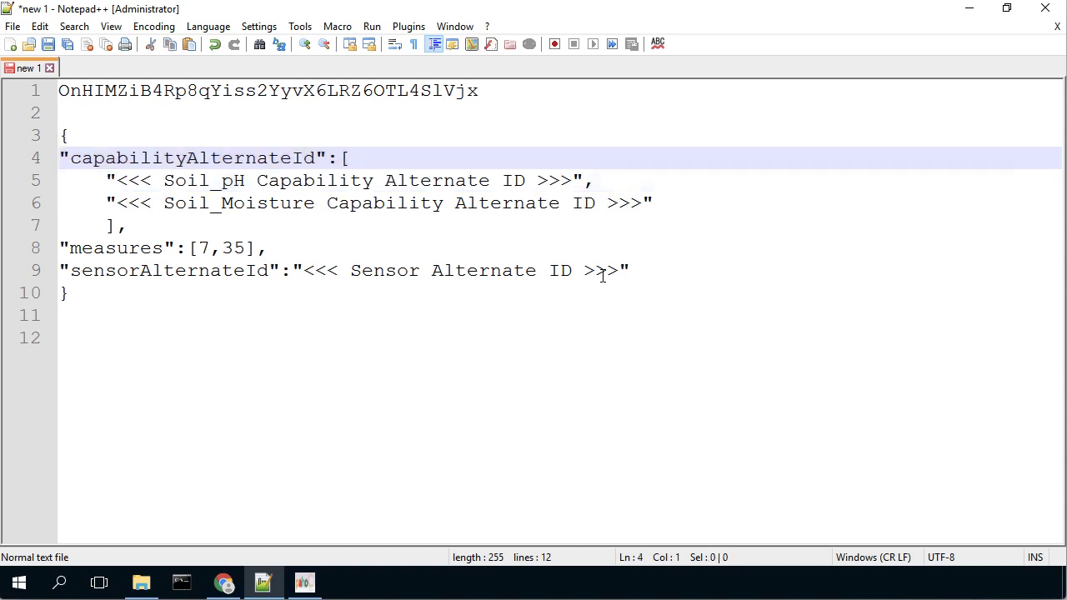
{"action": "key", "text": "Left"}
{"action": "key", "text": "Right"}
{"action": "key", "text": "shift+Down"}
{"action": "key", "text": "shift+Down"}
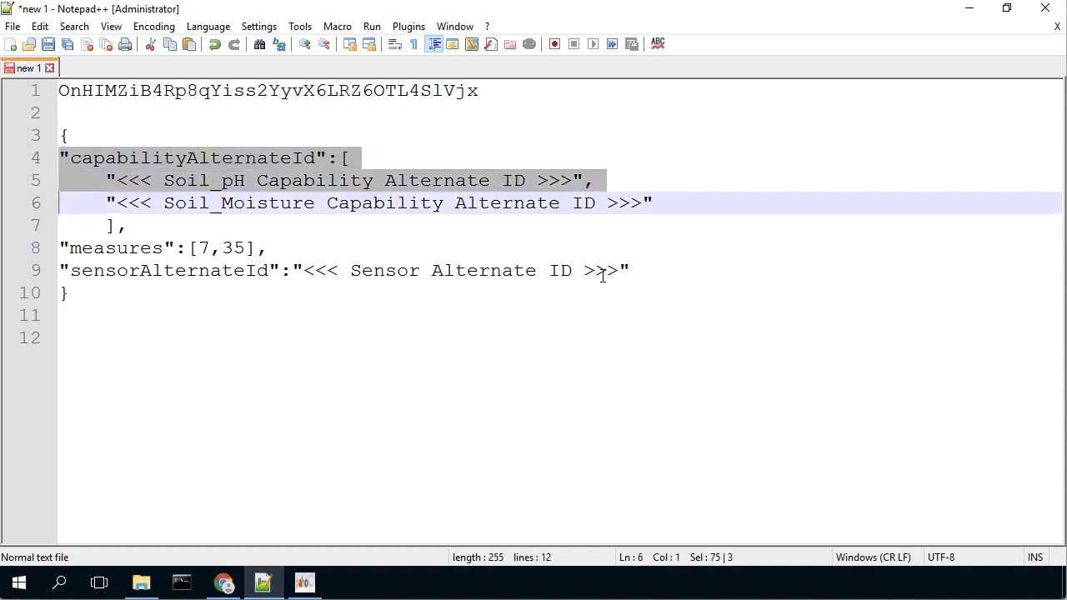
{"action": "key", "text": "shift+Down"}
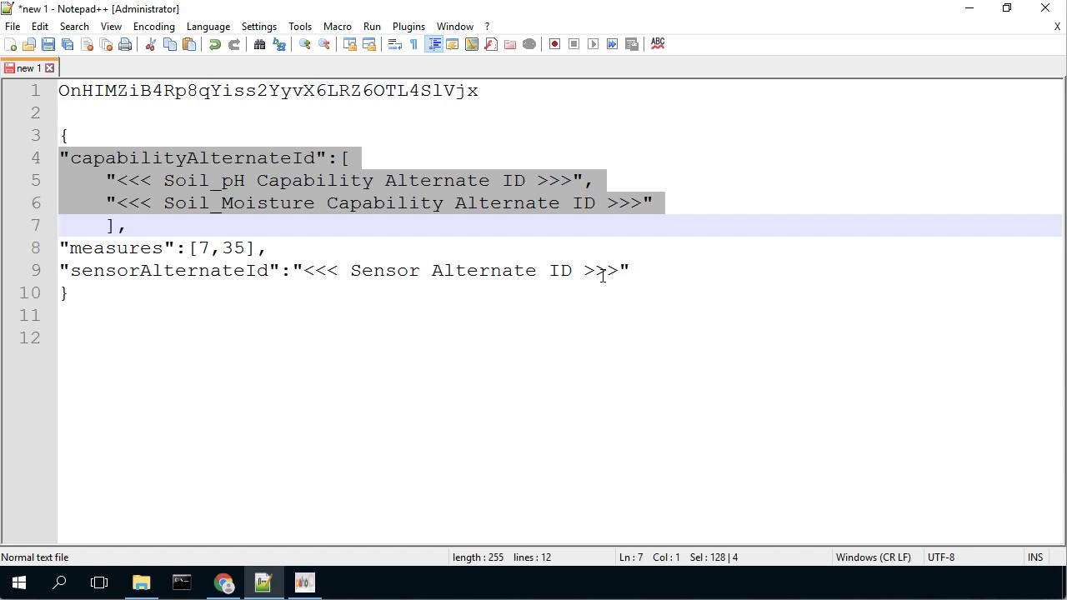
Step: Examine the template's sensorAlternateId line and the order of values in its measures line
{"action": "key", "text": "Down"}
{"action": "key", "text": "Down"}
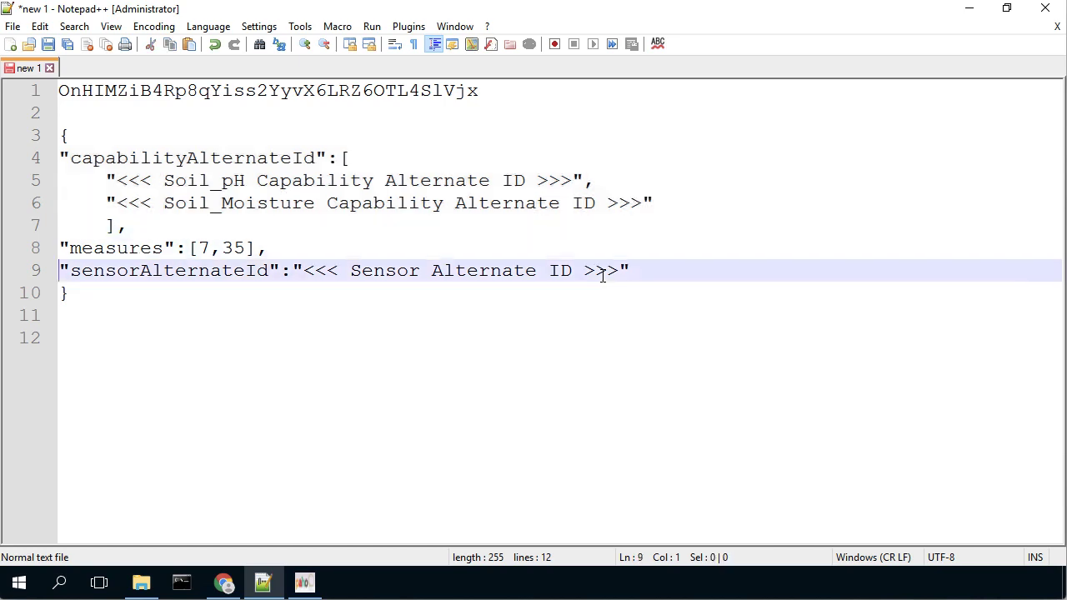
{"action": "key", "text": "shift+Down"}
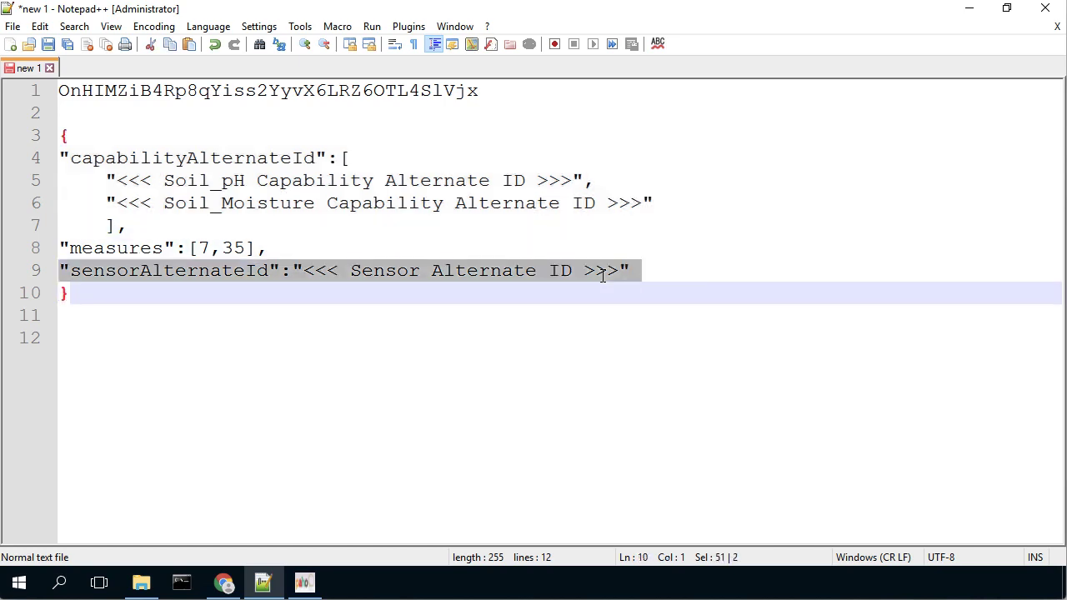
{"action": "key", "text": "Up"}
{"action": "key", "text": "Up"}
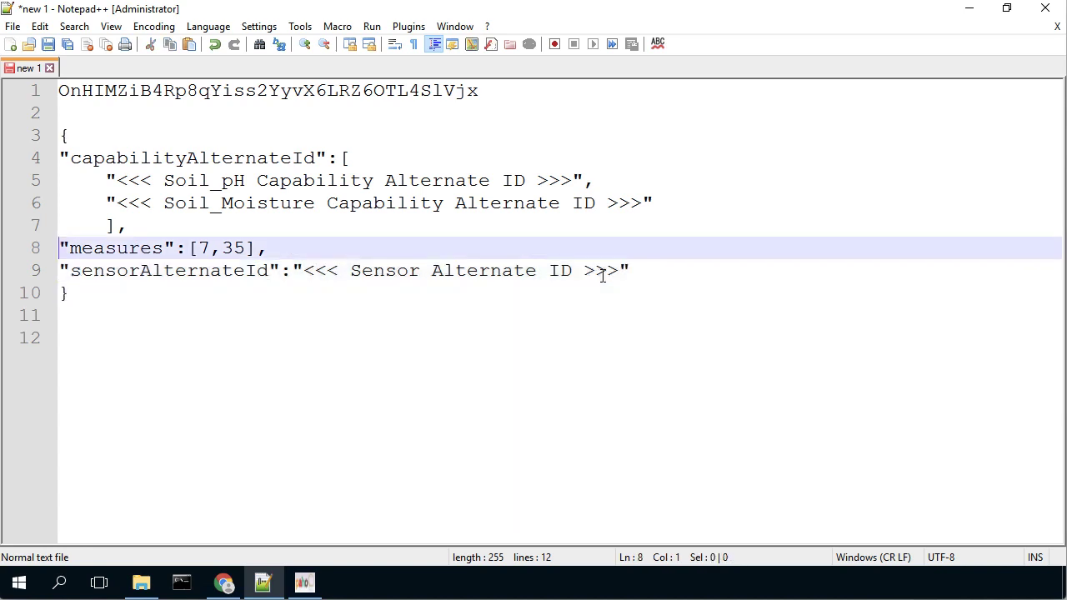
{"action": "key", "text": "shift+Down"}
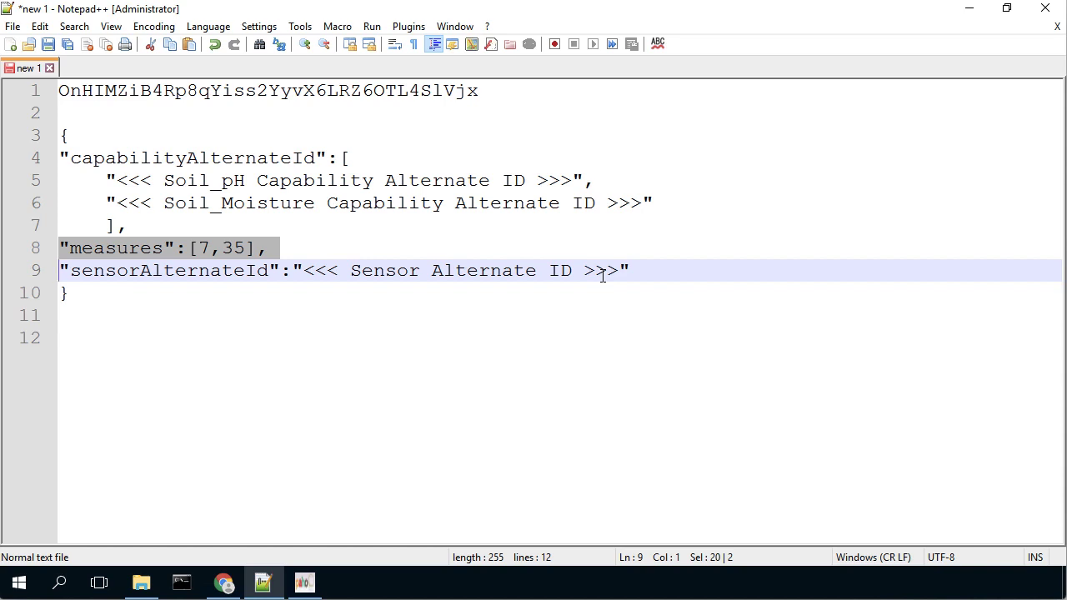
{"action": "key", "text": "Up"}
{"action": "key", "text": "Up"}
{"action": "key", "text": "Up"}
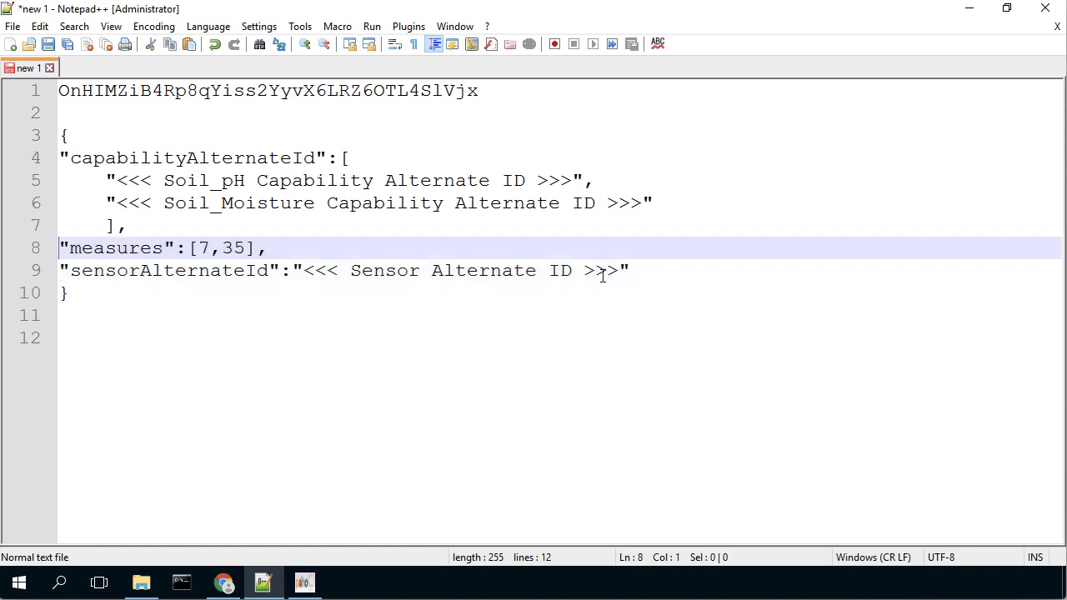
{"action": "key", "text": "Up"}
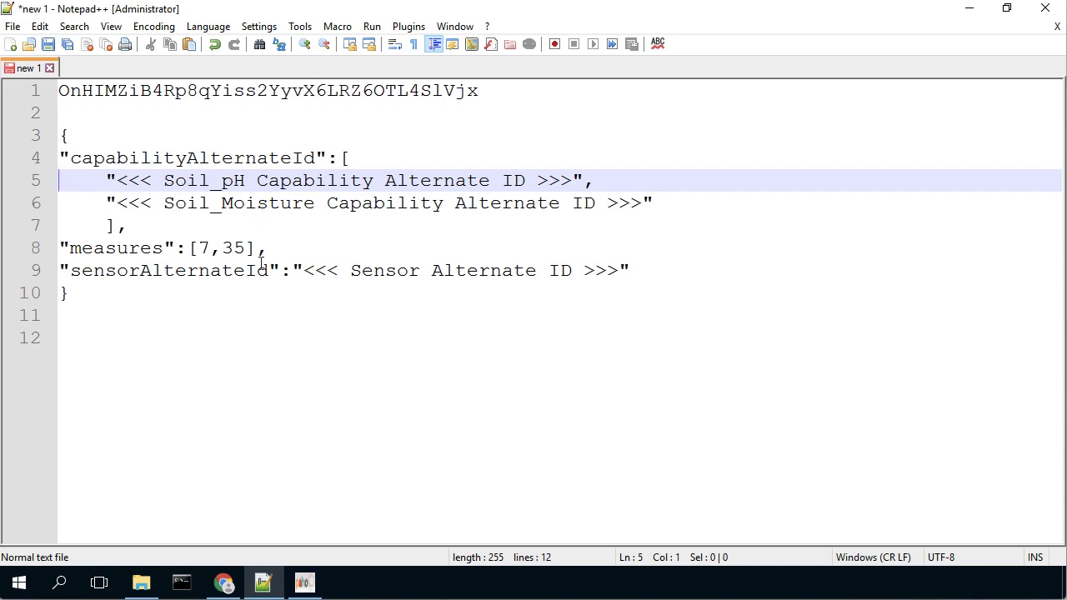
Step: List the tenant's capabilities in the IoT Service Cockpit and widen the Alternate ID column to fit the full IDs
{"action": "left_click", "coordinate": [224, 583]}
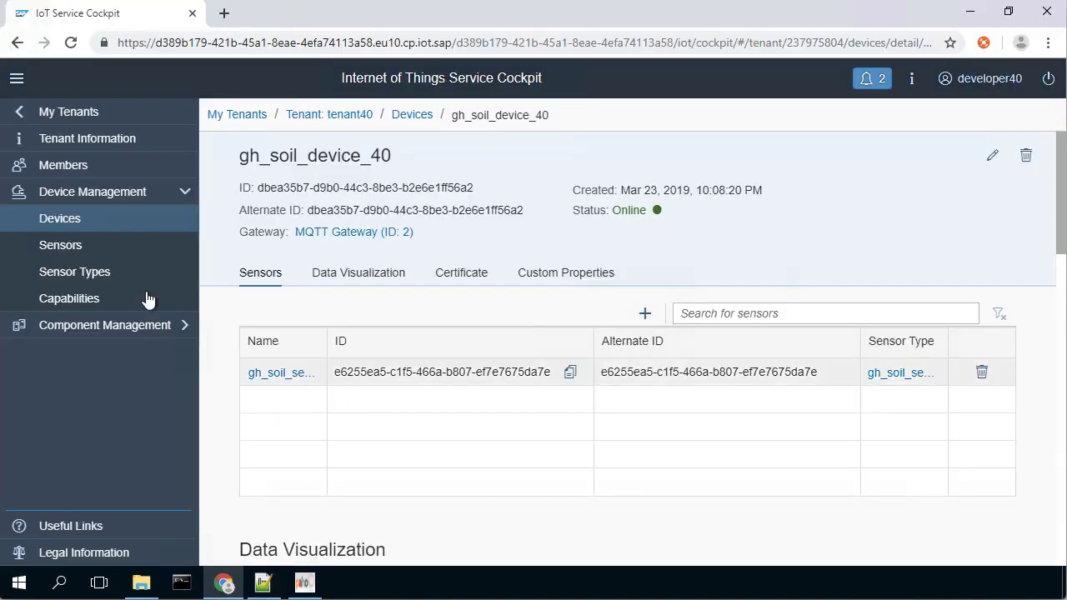
{"action": "left_click", "coordinate": [90, 301]}
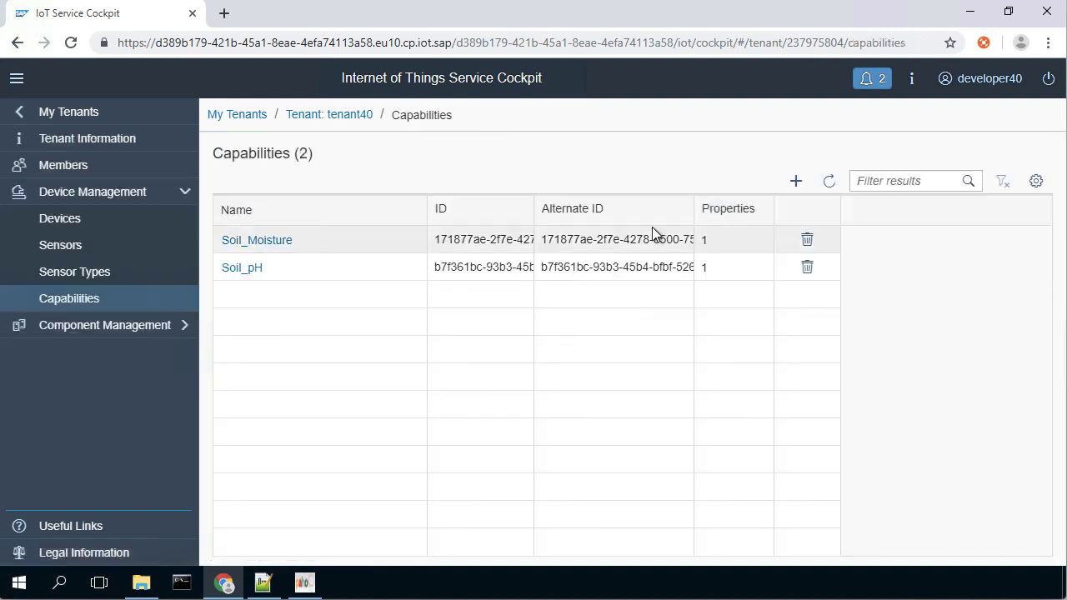
{"action": "left_click", "coordinate": [18, 78]}
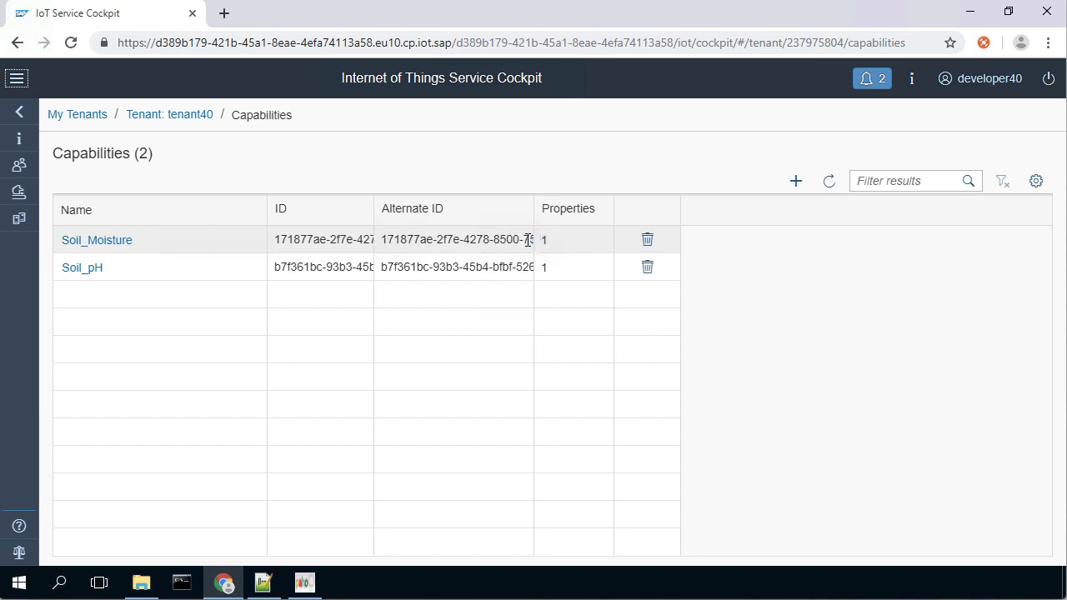
{"action": "left_click_drag", "start_coordinate": [532, 214], "coordinate": [629, 217]}
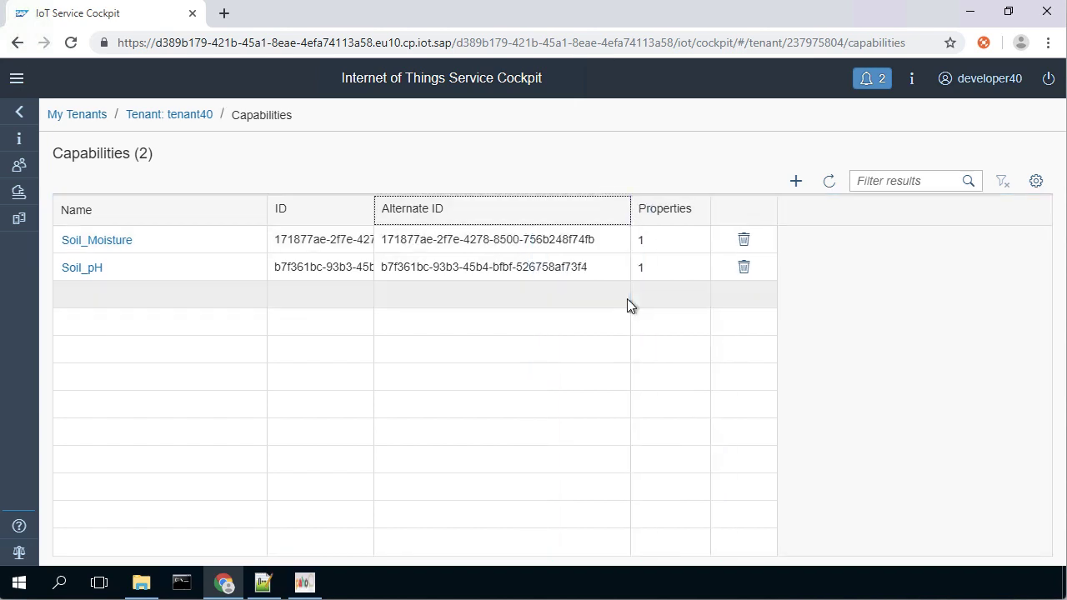
{"action": "mouse_move", "coordinate": [614, 242]}
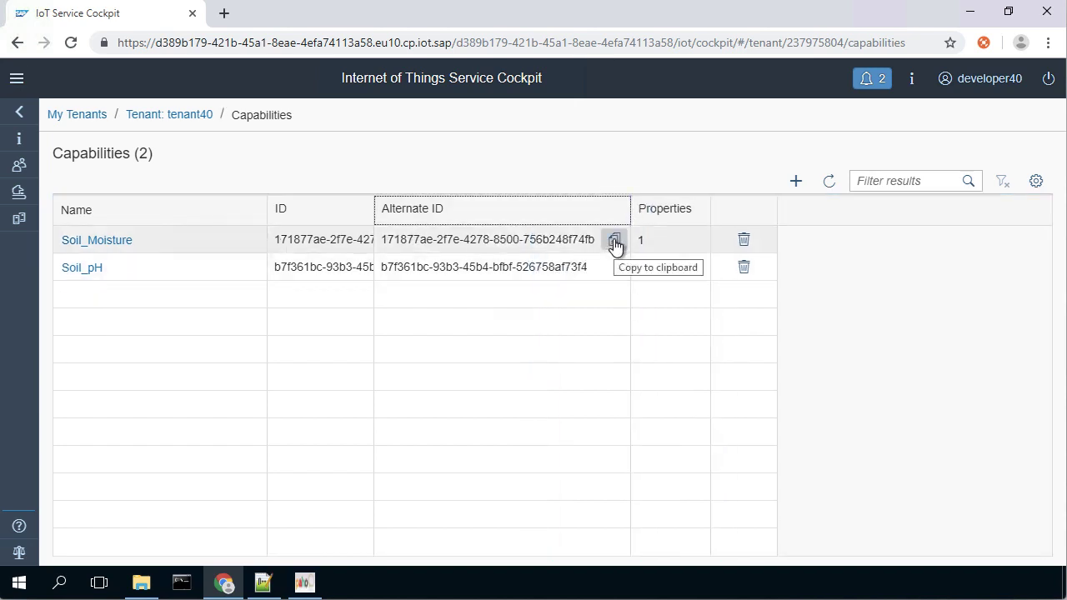
{"action": "left_click", "coordinate": [614, 242]}
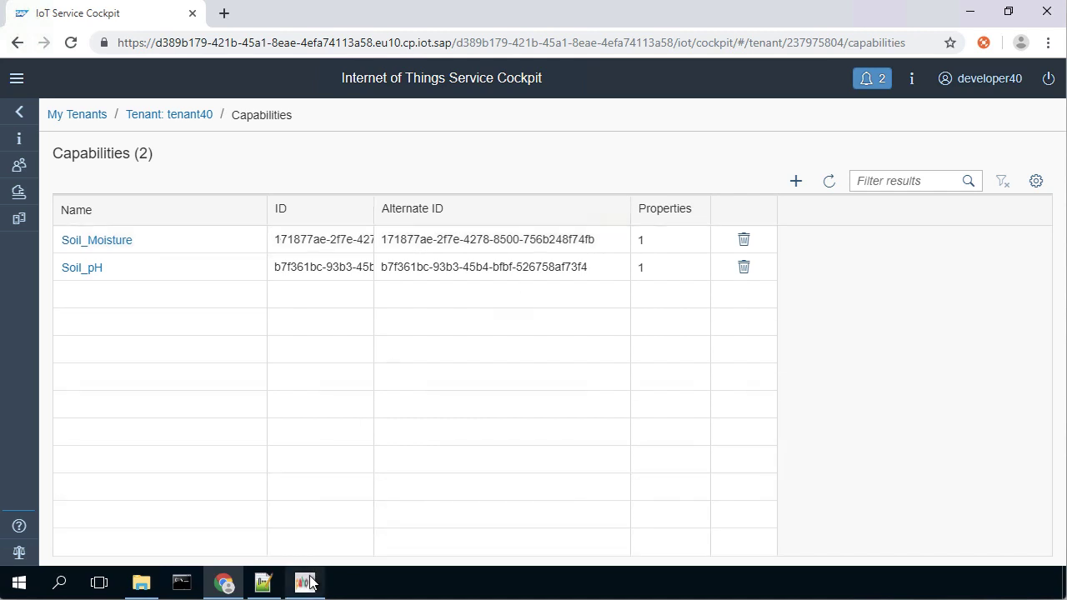
{"action": "left_click", "coordinate": [263, 583]}
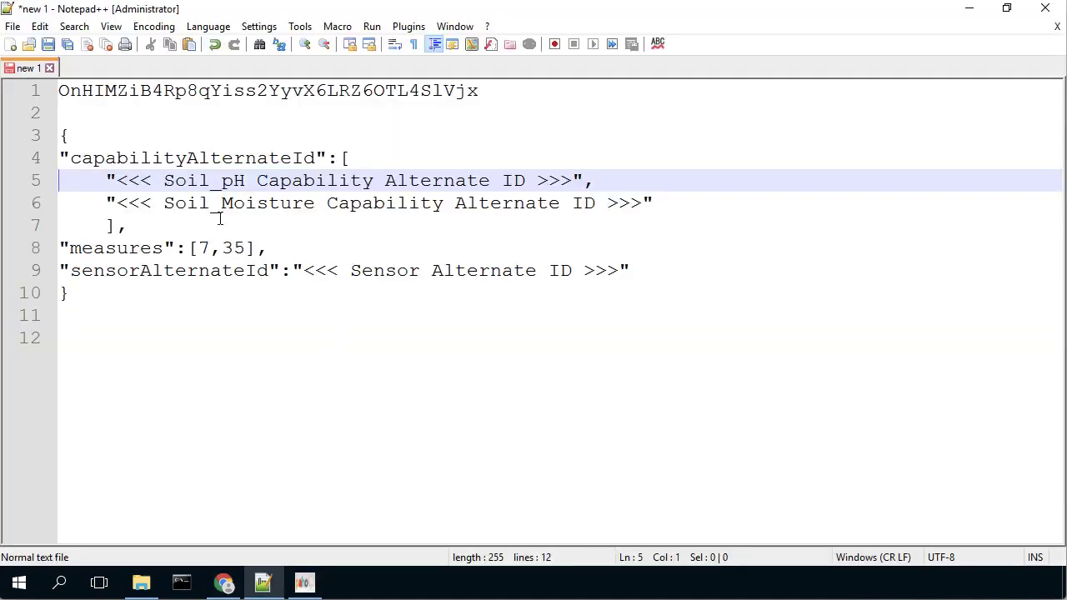
{"action": "left_click_drag", "start_coordinate": [117, 203], "coordinate": [641, 208]}
{"action": "key", "text": "ctrl+v"}
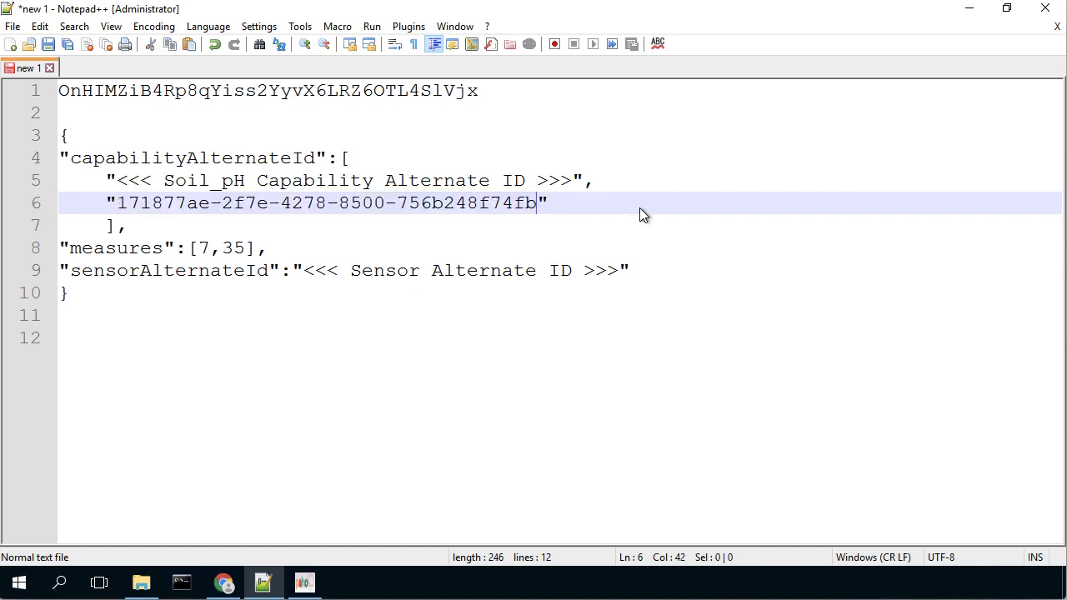
Step: Replace the Soil_pH placeholder in the Notepad++ message with that capability's alternate ID from the cockpit, b7f361bc-93b3-45b4-bfbf-526758af73f4
{"action": "left_click", "coordinate": [223, 581]}
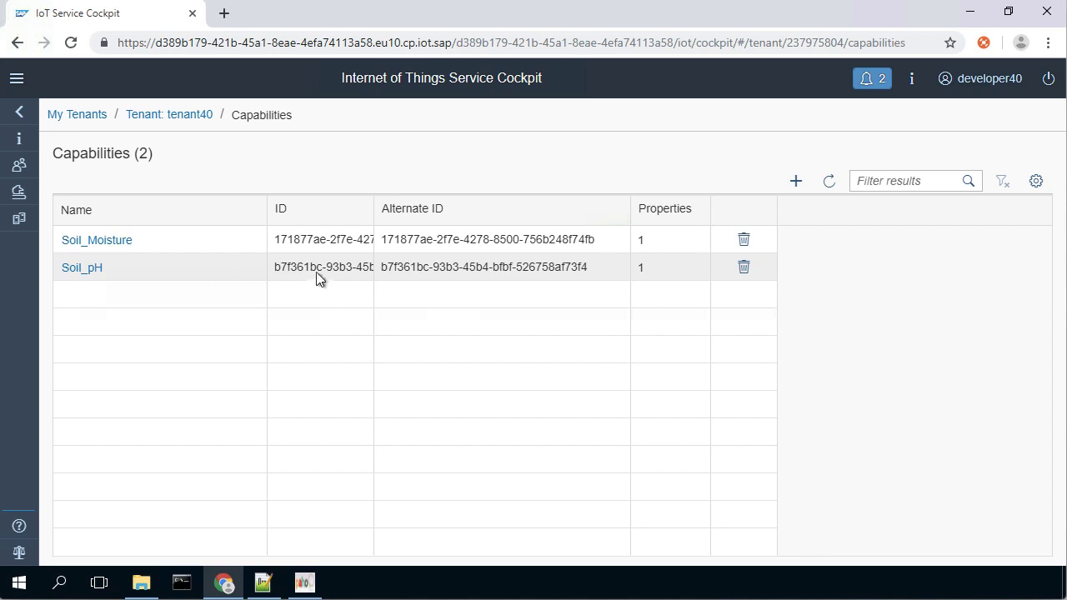
{"action": "left_click", "coordinate": [607, 265]}
{"action": "left_click", "coordinate": [302, 586]}
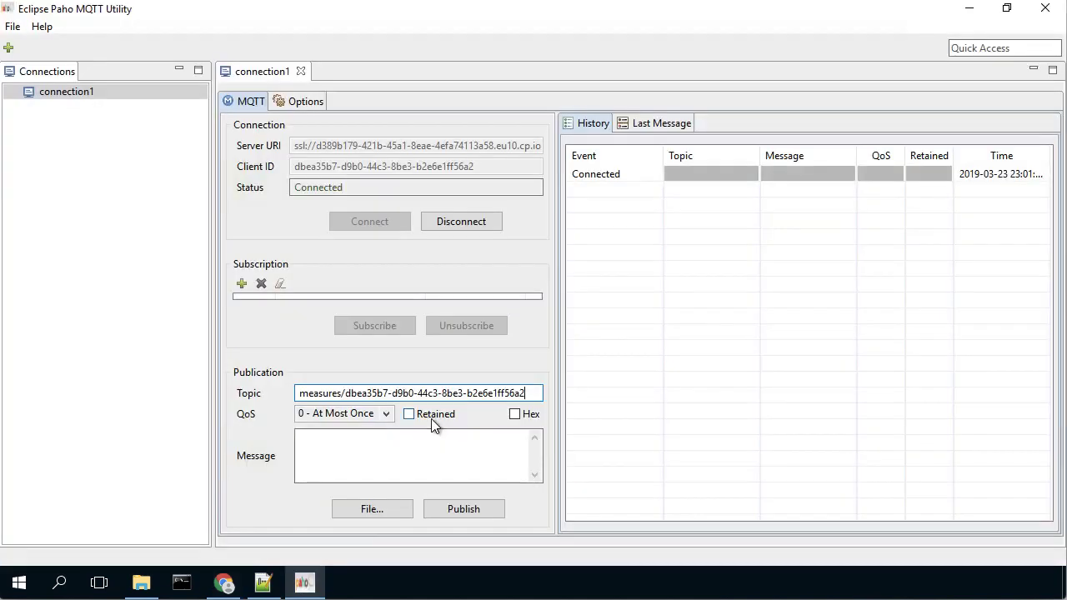
{"action": "left_click", "coordinate": [263, 581]}
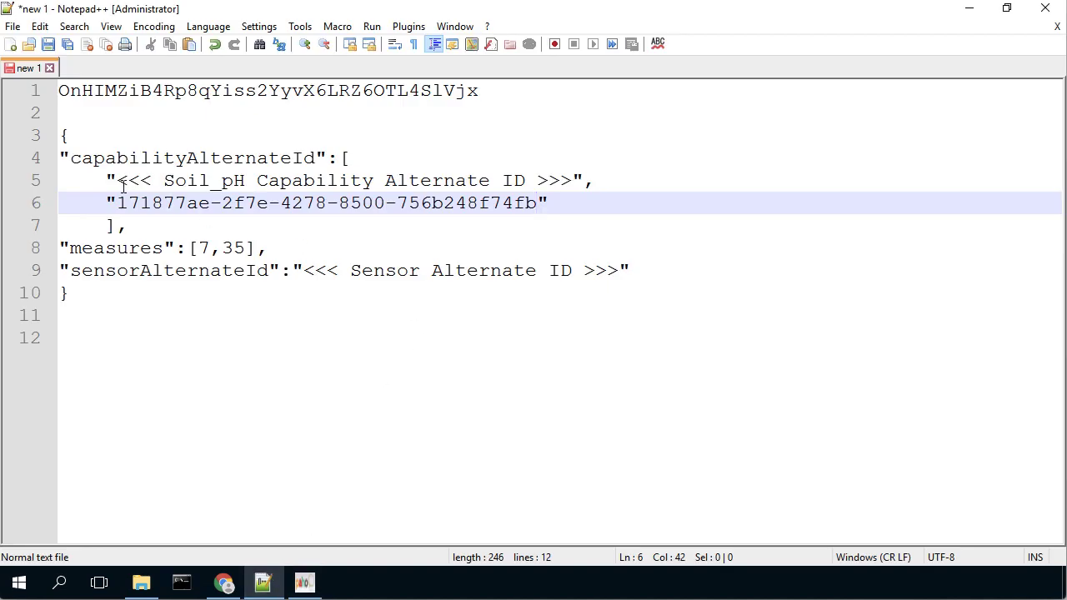
{"action": "left_click_drag", "start_coordinate": [117, 180], "coordinate": [569, 184]}
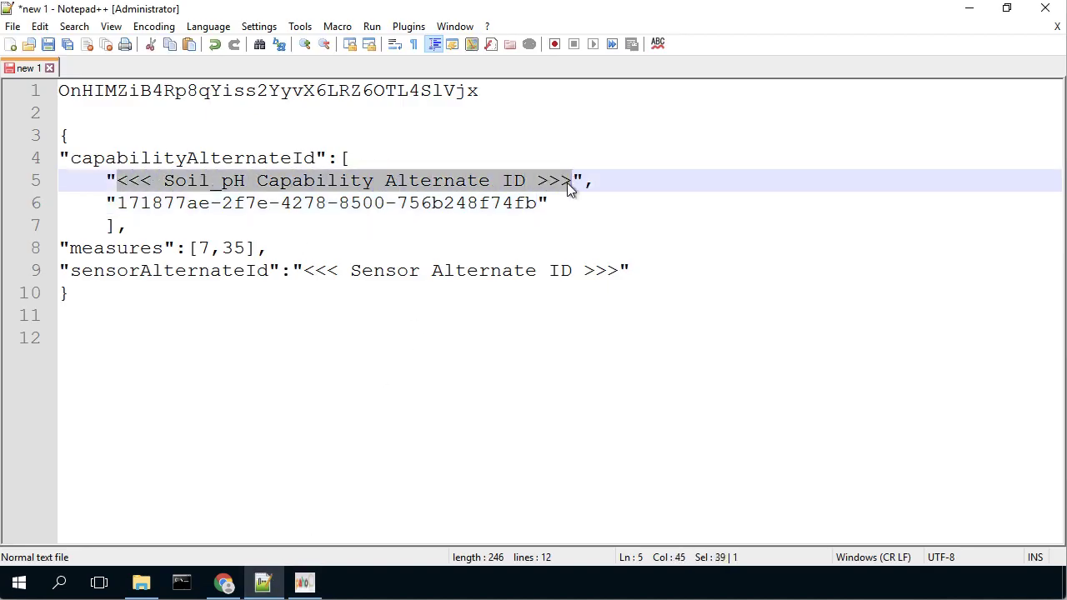
{"action": "key", "text": "ctrl+v"}
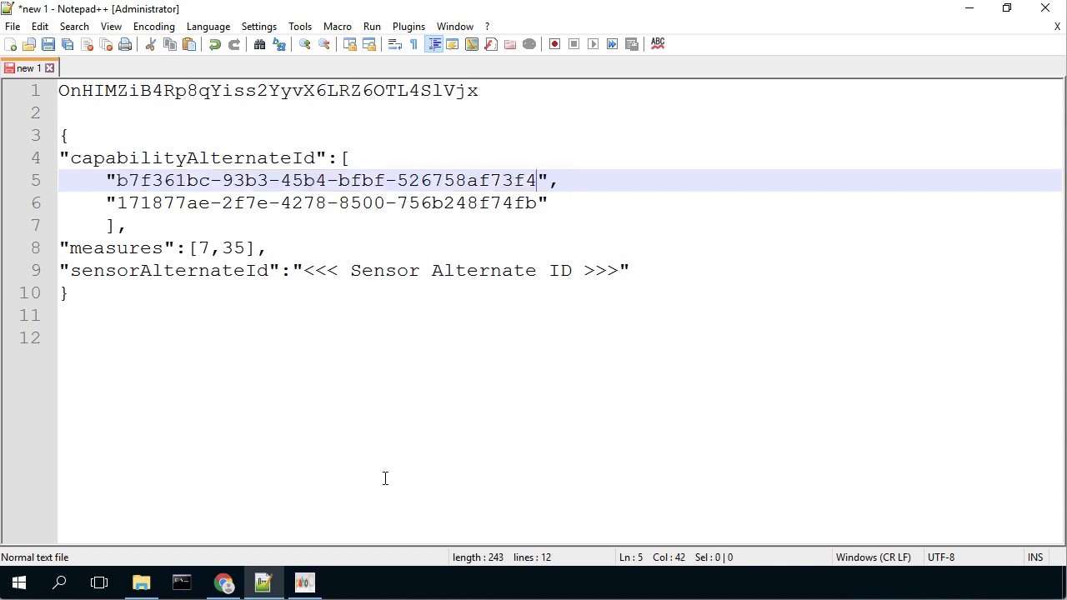
Step: Check the capabilities list in the cockpit against the Notepad++ message and examine the message's measures line
{"action": "mouse_move", "coordinate": [307, 588]}
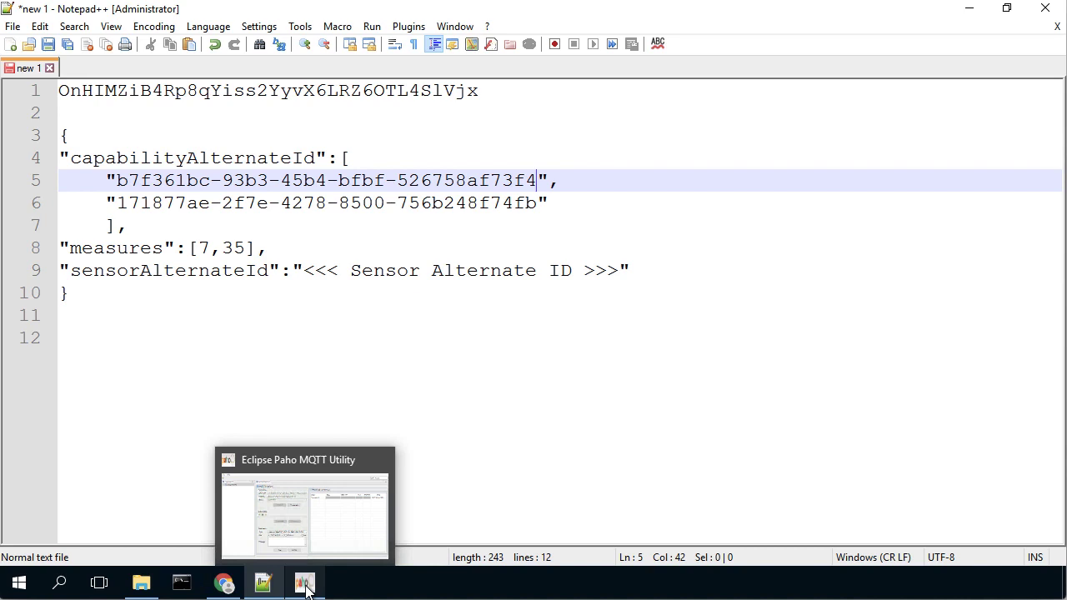
{"action": "left_click", "coordinate": [223, 582]}
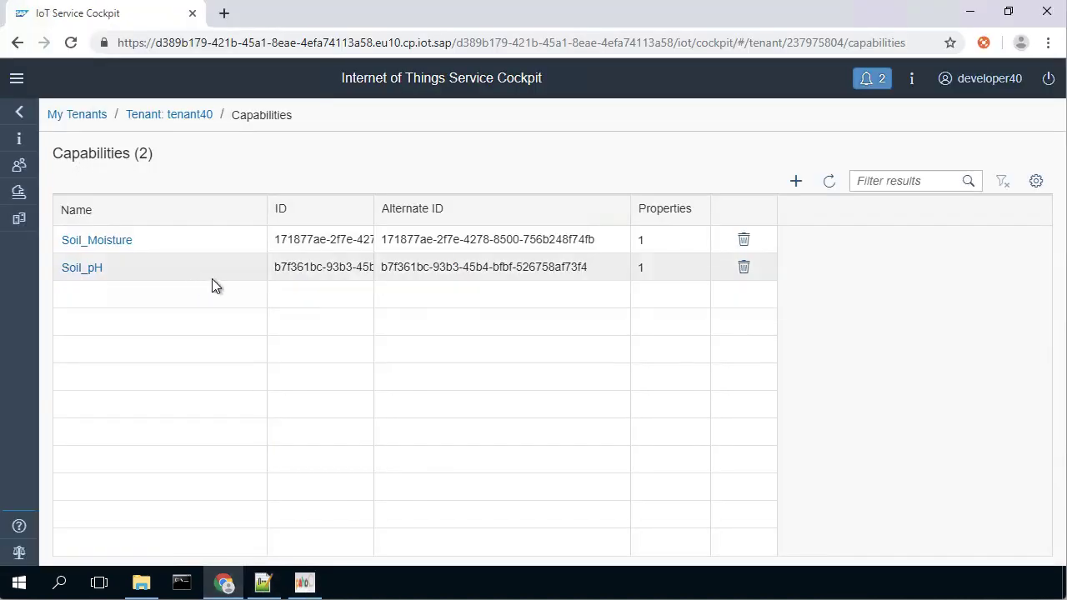
{"action": "left_click", "coordinate": [310, 586]}
{"action": "left_click", "coordinate": [261, 586]}
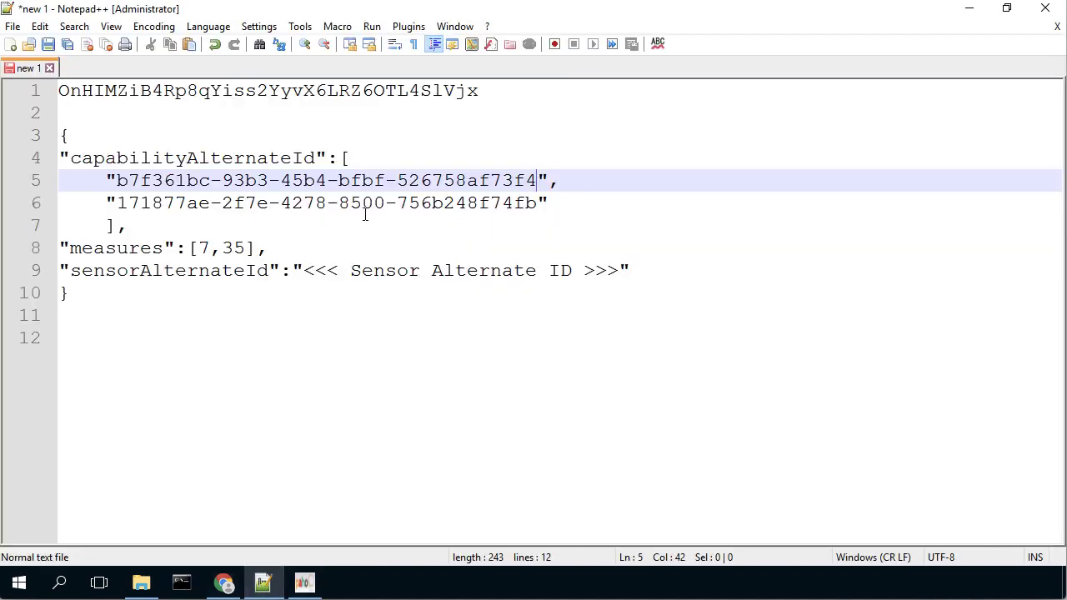
{"action": "left_click_drag", "start_coordinate": [293, 248], "coordinate": [46, 254]}
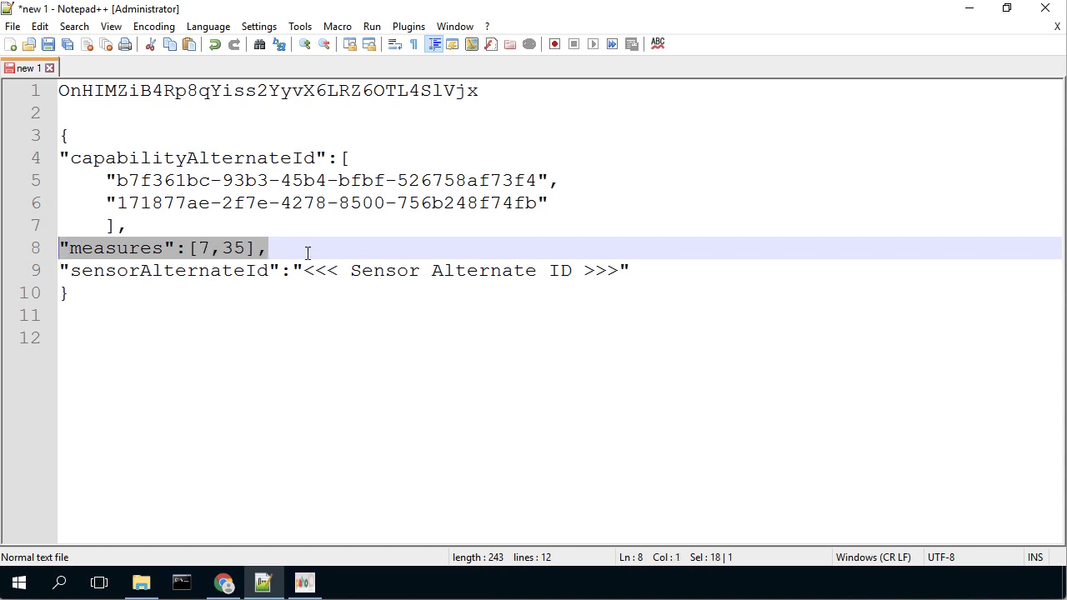
Step: Replace the sensor placeholder in the Notepad++ message with gh_soil_sensor_40's alternate ID from the cockpit, e6255ea5-c1f5-466a-b807-ef7e7675da7e
{"action": "left_click_drag", "start_coordinate": [303, 271], "coordinate": [620, 278]}
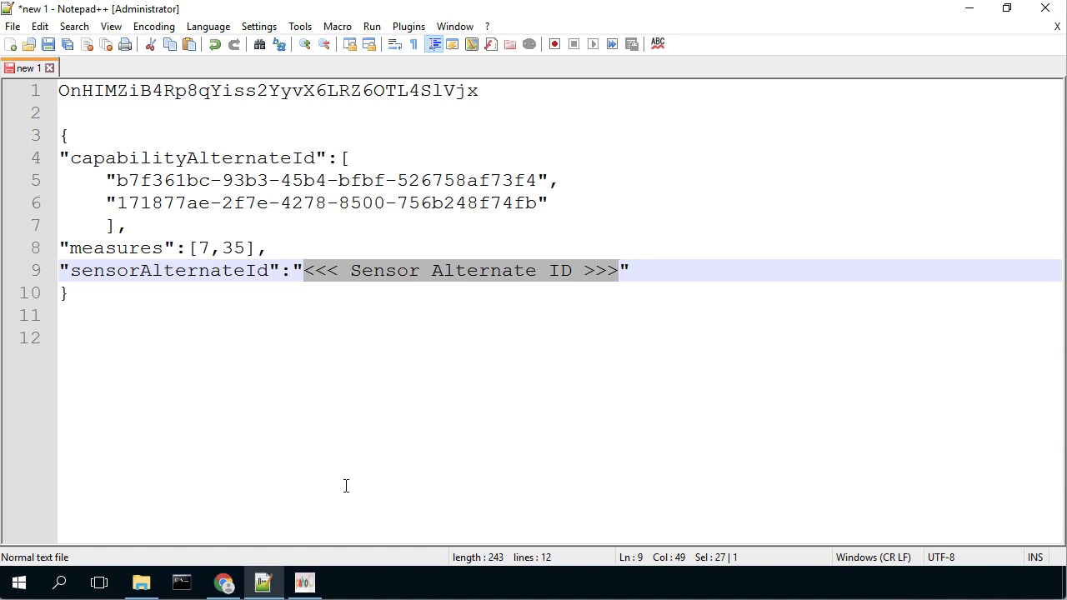
{"action": "left_click", "coordinate": [224, 581]}
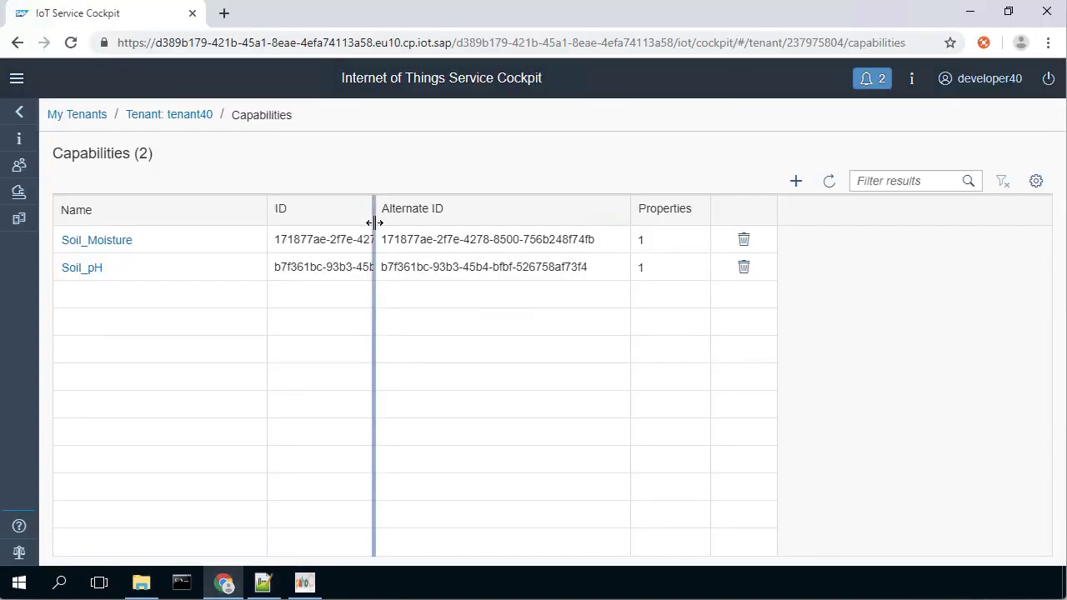
{"action": "left_click", "coordinate": [17, 78]}
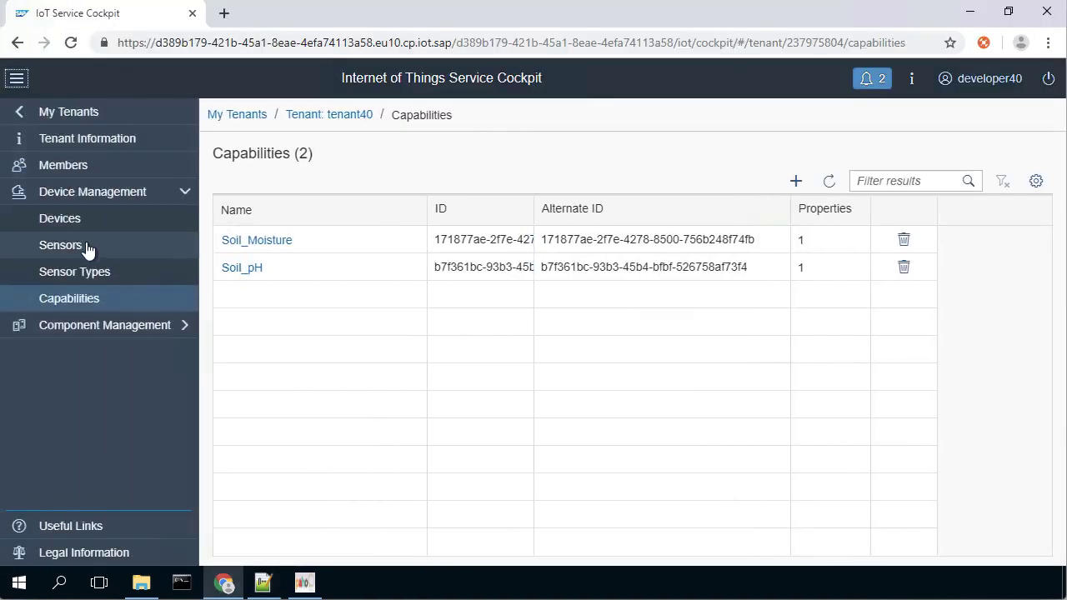
{"action": "left_click", "coordinate": [75, 245]}
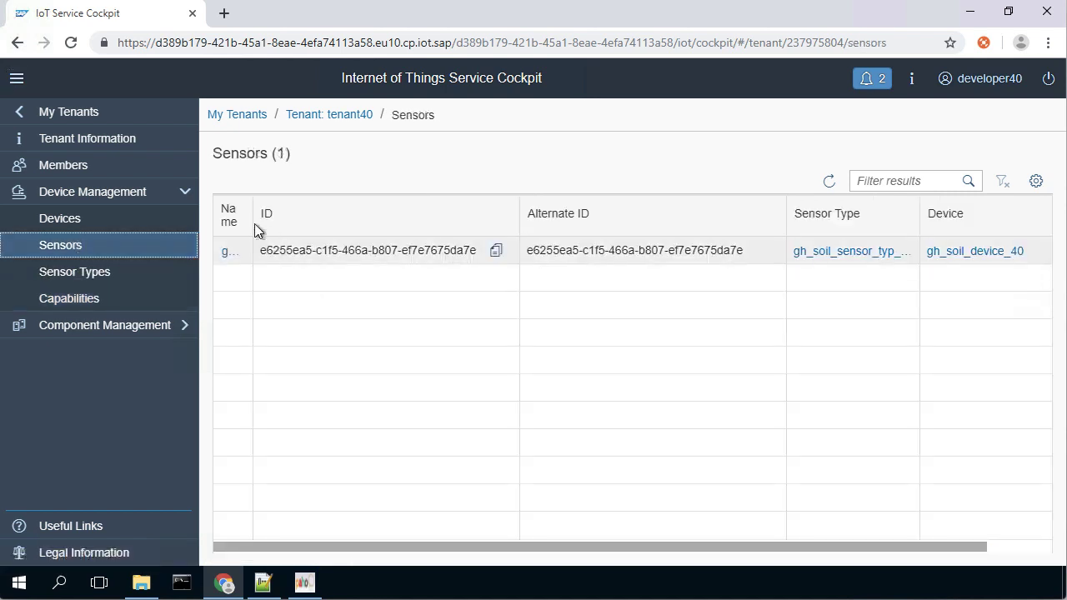
{"action": "left_click", "coordinate": [17, 80]}
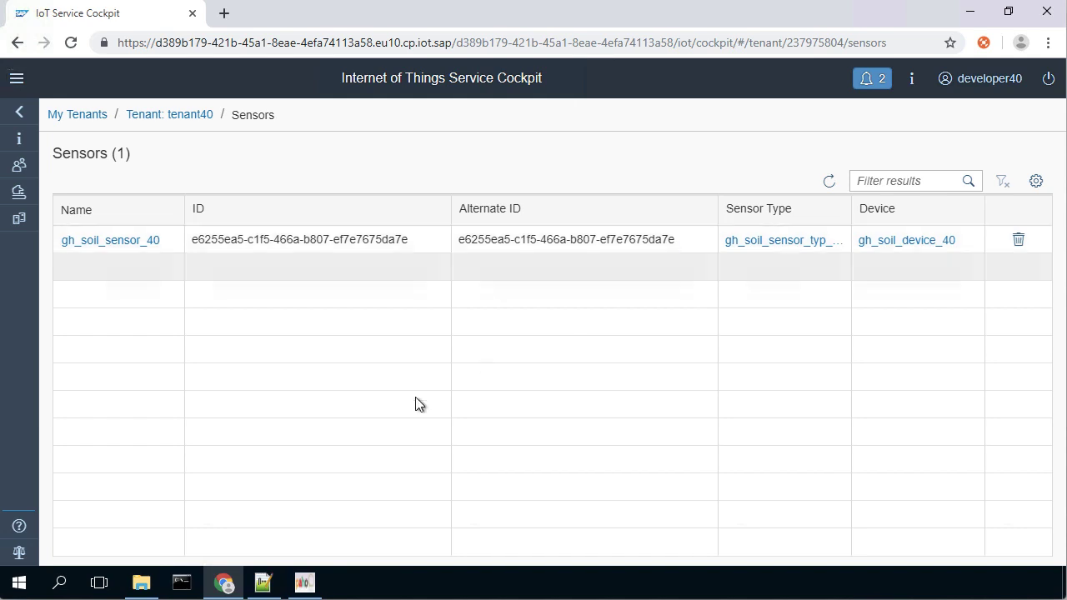
{"action": "left_click", "coordinate": [304, 582]}
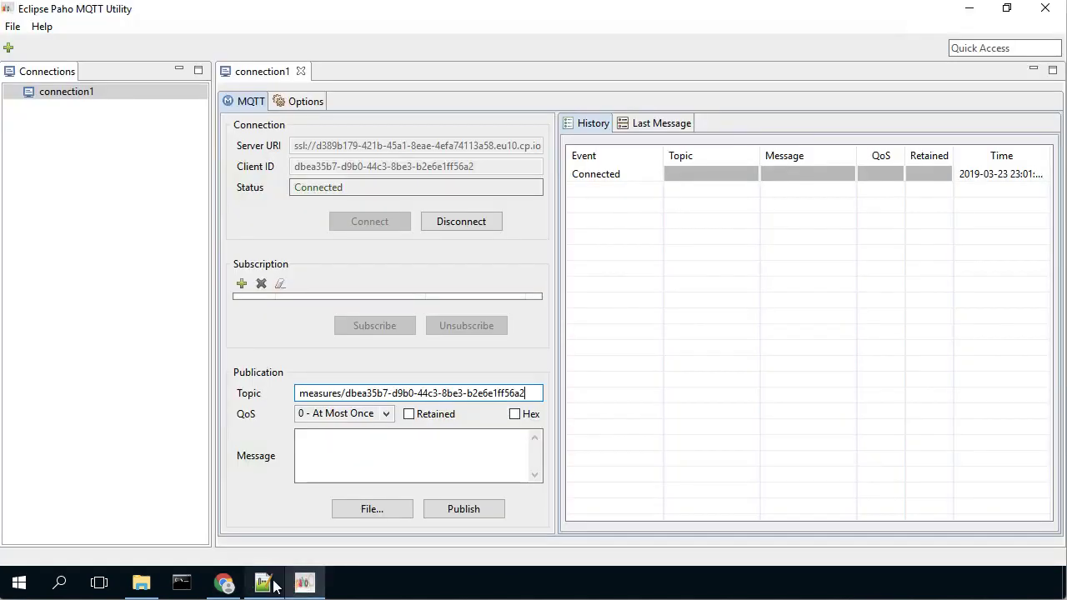
{"action": "left_click", "coordinate": [264, 581]}
{"action": "key", "text": "ctrl+v"}
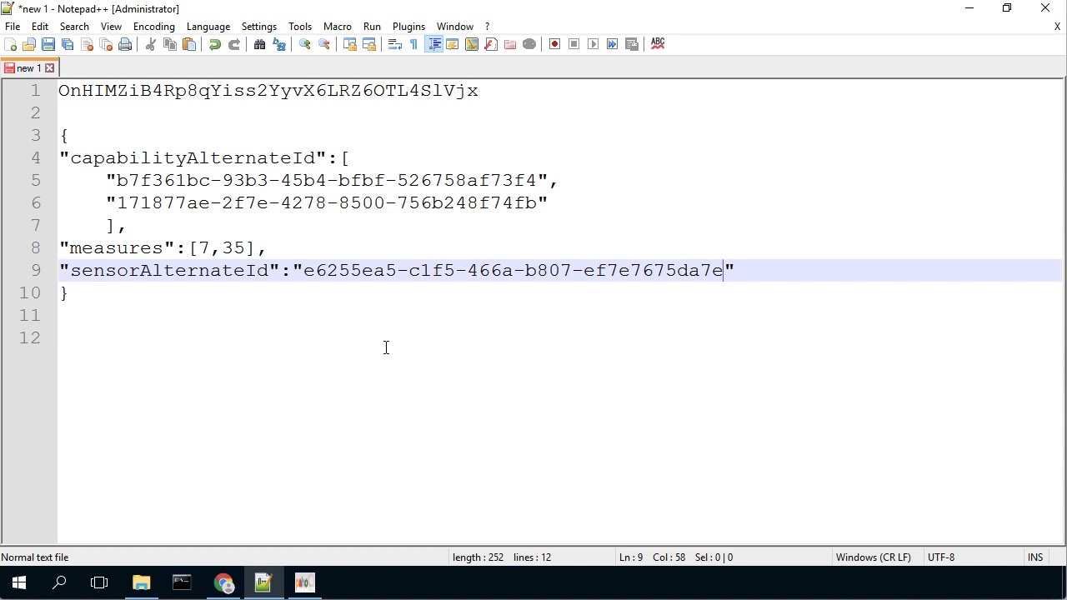
Step: Copy the whole JSON message, from opening to closing brace, into the publication message of connection1 in Eclipse Paho
{"action": "left_click", "coordinate": [233, 309]}
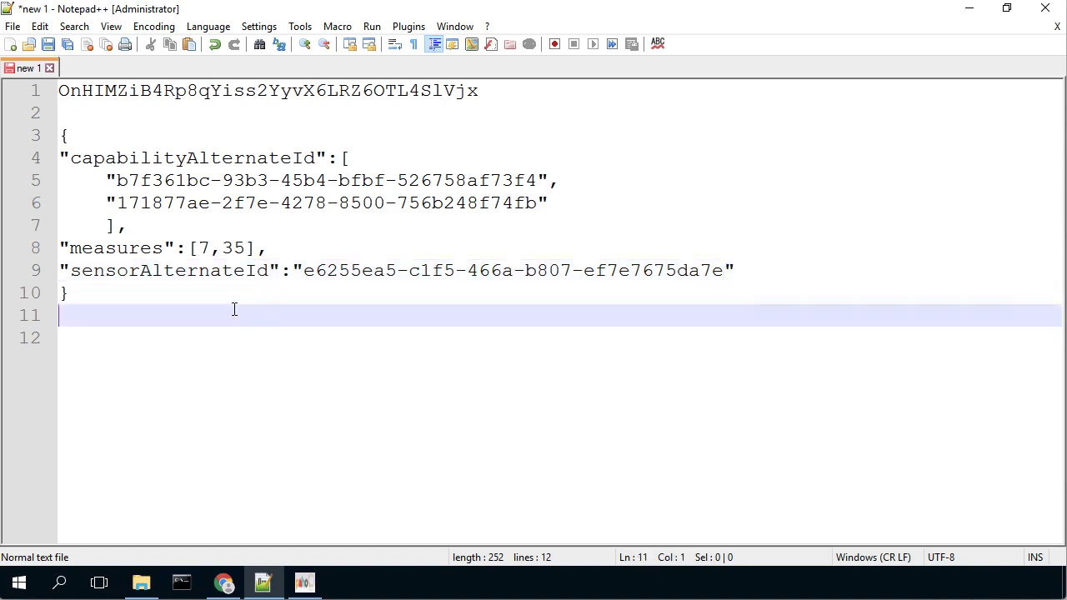
{"action": "left_click_drag", "start_coordinate": [95, 289], "coordinate": [33, 146]}
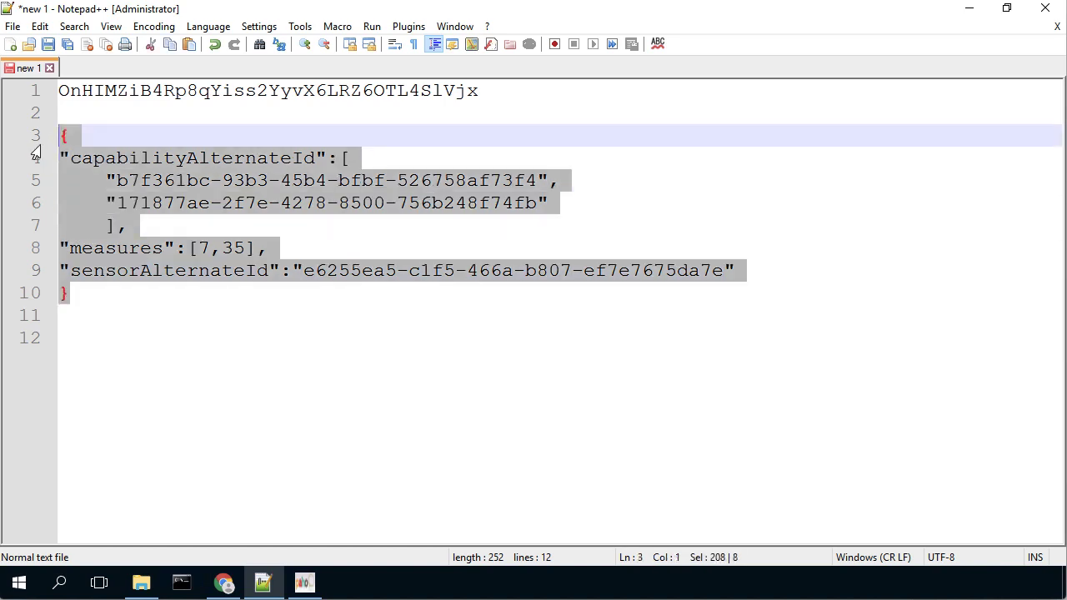
{"action": "left_click", "coordinate": [305, 583]}
{"action": "left_click", "coordinate": [370, 442]}
{"action": "key", "text": "ctrl+v"}
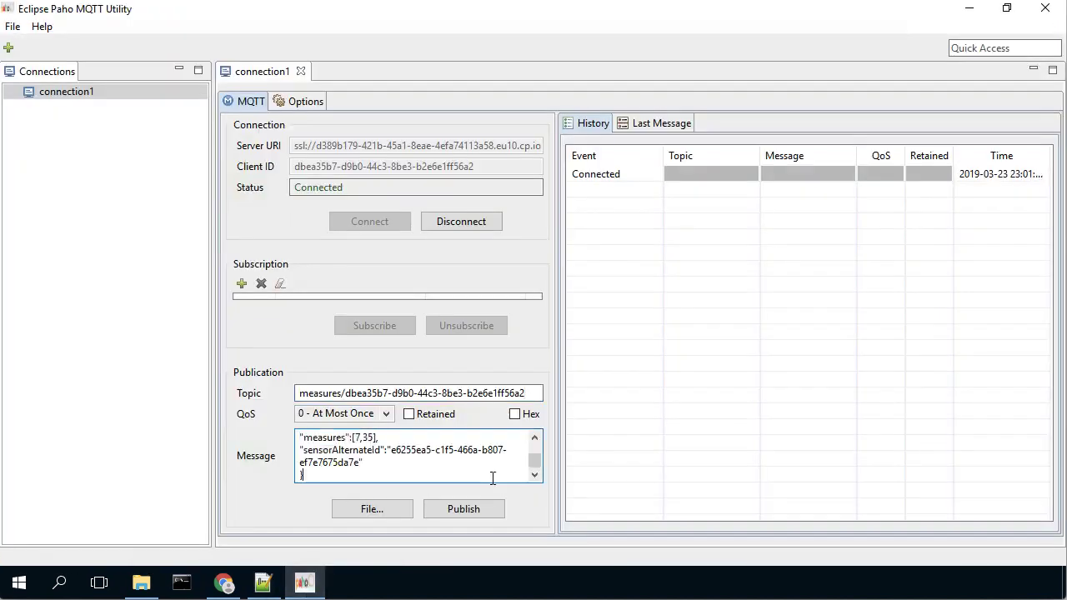
{"action": "mouse_move", "coordinate": [536, 461]}
{"action": "left_mouse_down"}
{"action": "mouse_move", "coordinate": [535, 450]}
{"action": "mouse_move", "coordinate": [535, 463]}
{"action": "left_mouse_up"}
Step: Examine in the Notepad++ message how the capability alternate IDs correspond in order to the values in the measures line
{"action": "left_click", "coordinate": [263, 582]}
{"action": "left_click", "coordinate": [349, 384]}
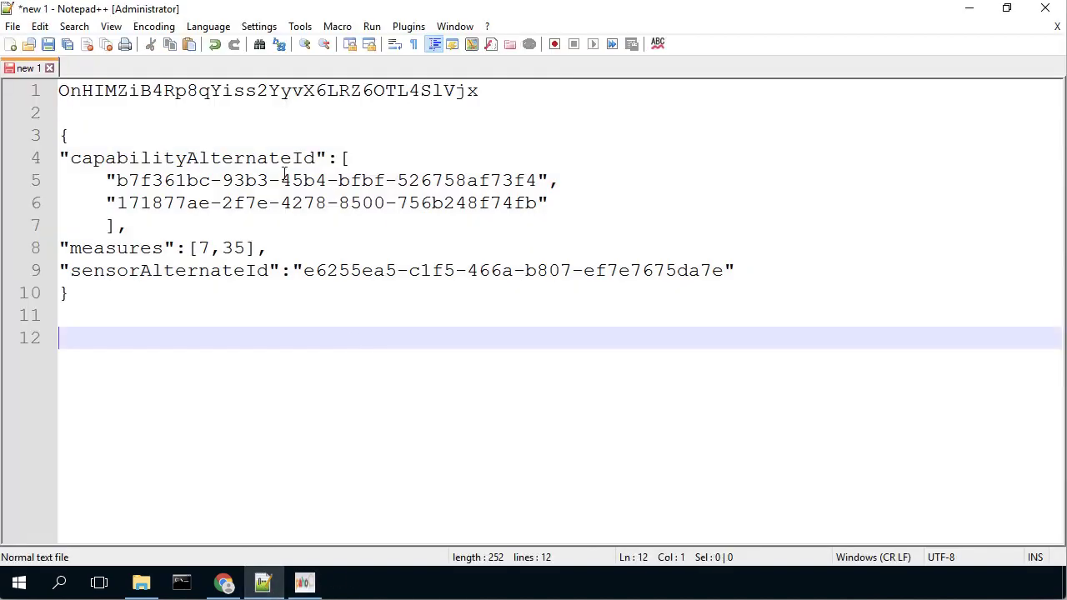
{"action": "left_click_drag", "start_coordinate": [116, 180], "coordinate": [543, 178]}
{"action": "left_click", "coordinate": [480, 379]}
{"action": "left_click_drag", "start_coordinate": [199, 247], "coordinate": [243, 248]}
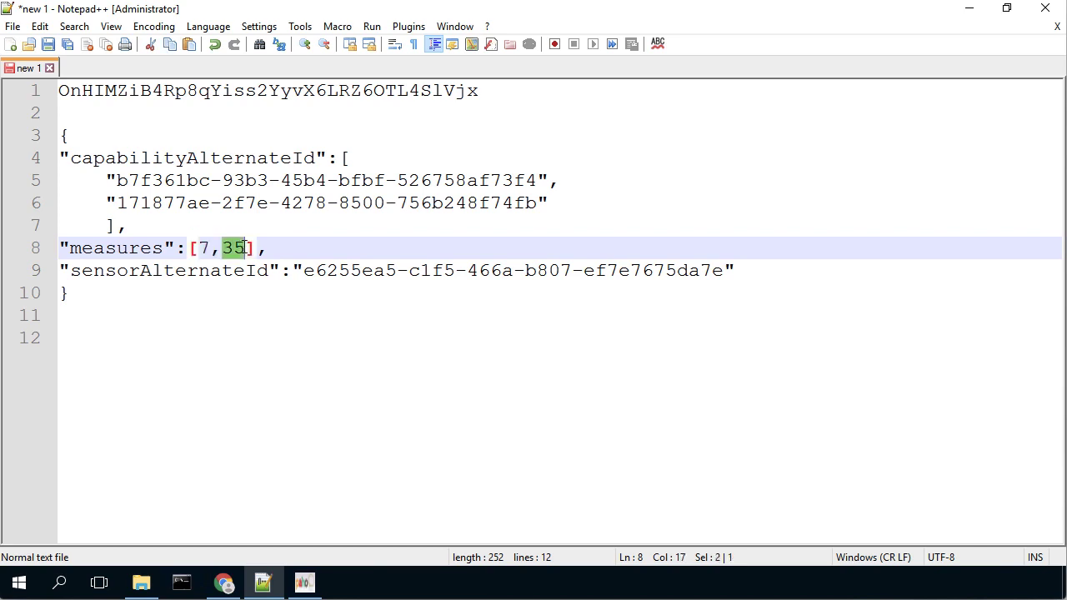
{"action": "left_click", "coordinate": [276, 311]}
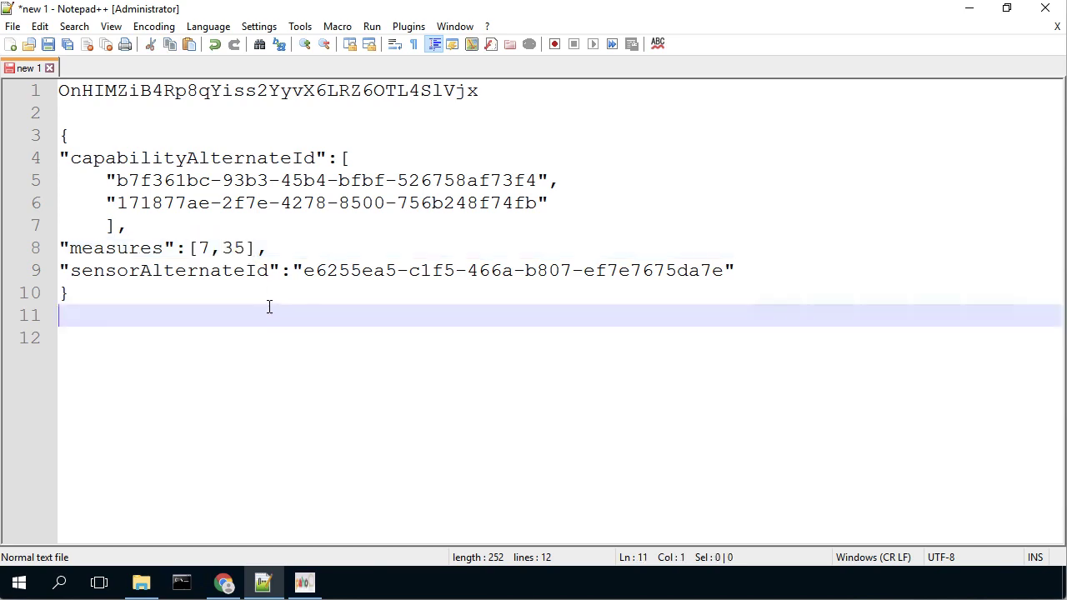
Step: Publish the JSON message to the device's measures topic from connection1 in Eclipse Paho
{"action": "left_click", "coordinate": [305, 583]}
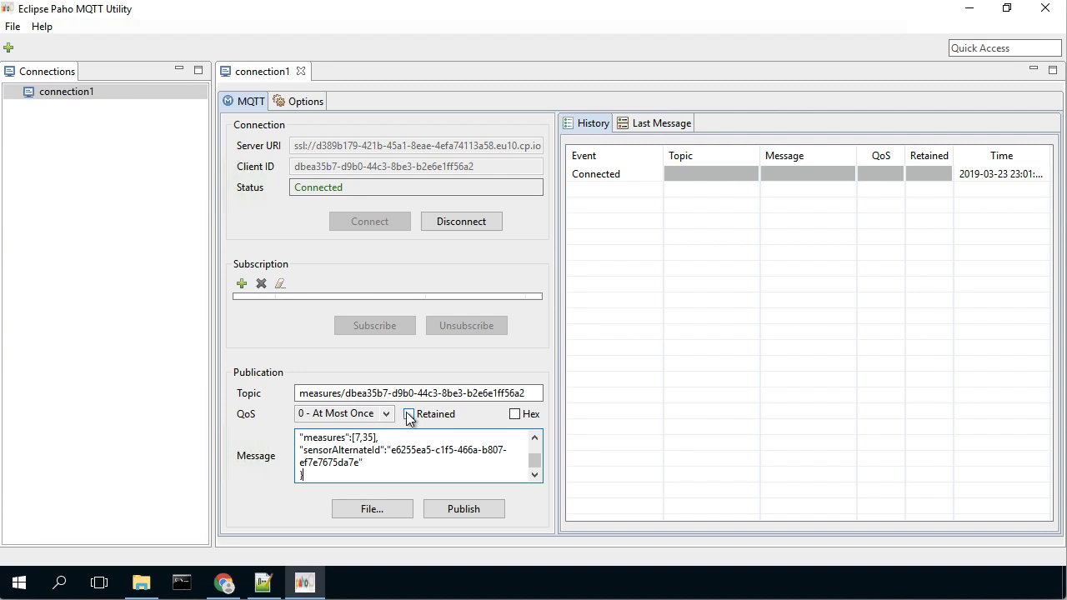
{"action": "left_click", "coordinate": [468, 511]}
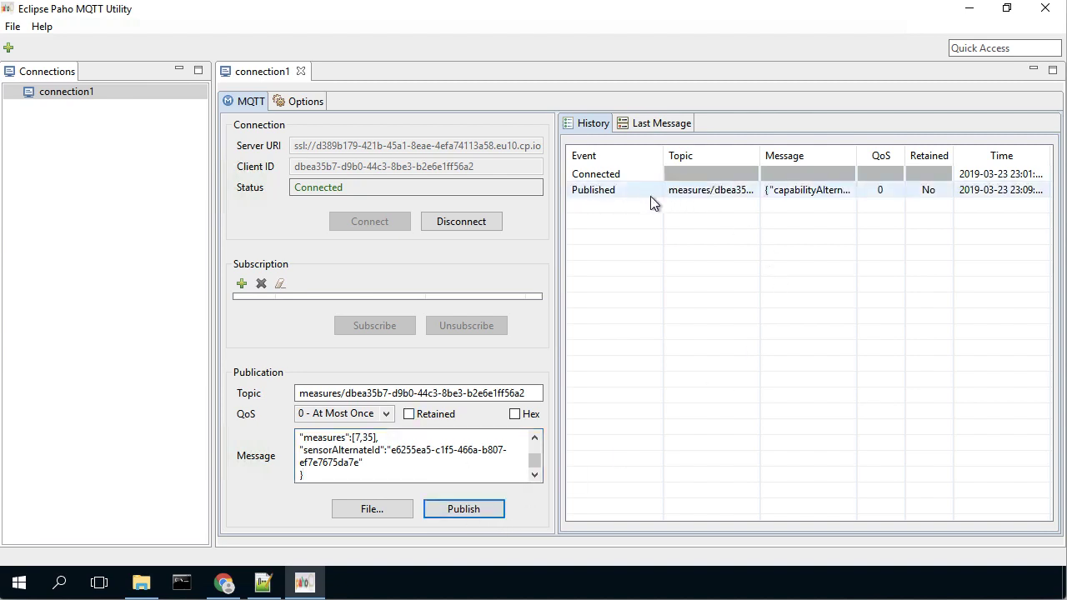
{"action": "left_click", "coordinate": [345, 474]}
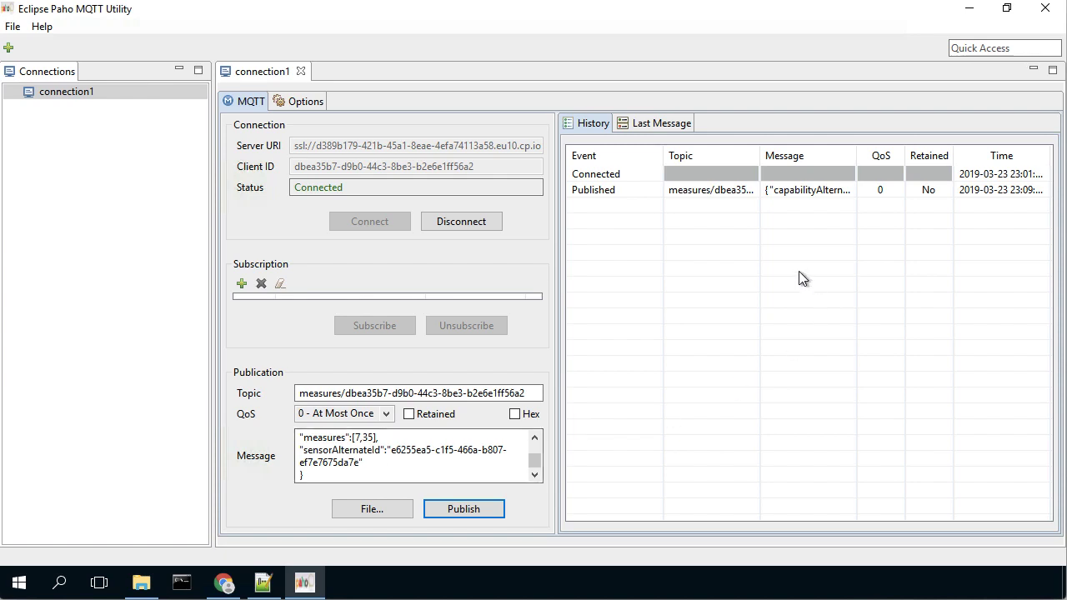
Step: Open the details of gh_soil_device_40 from the tenant's device list in the IoT Service Cockpit
{"action": "left_click", "coordinate": [224, 582]}
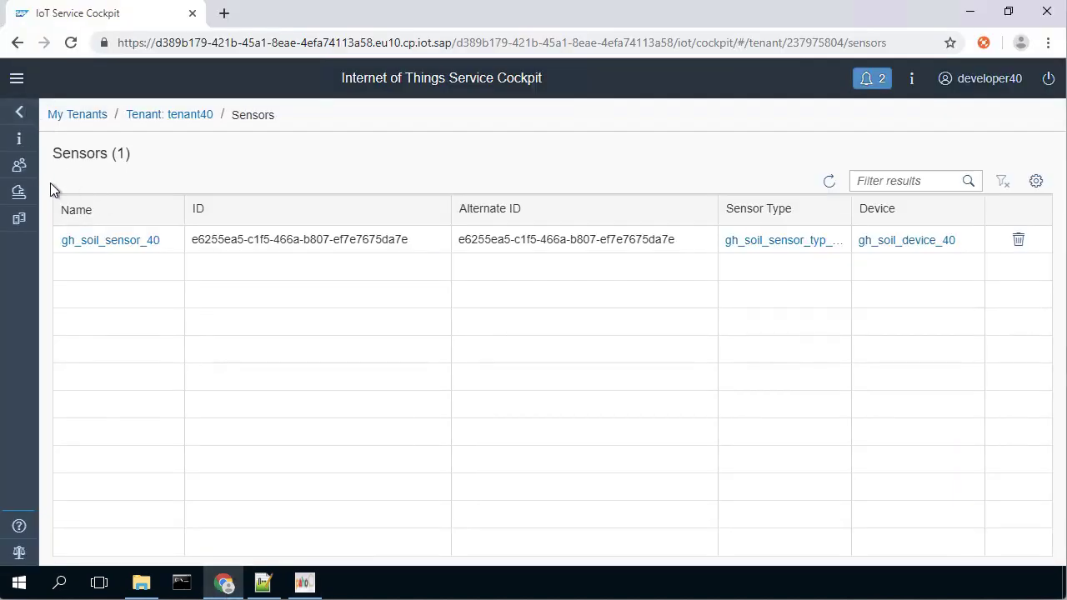
{"action": "left_click", "coordinate": [17, 81]}
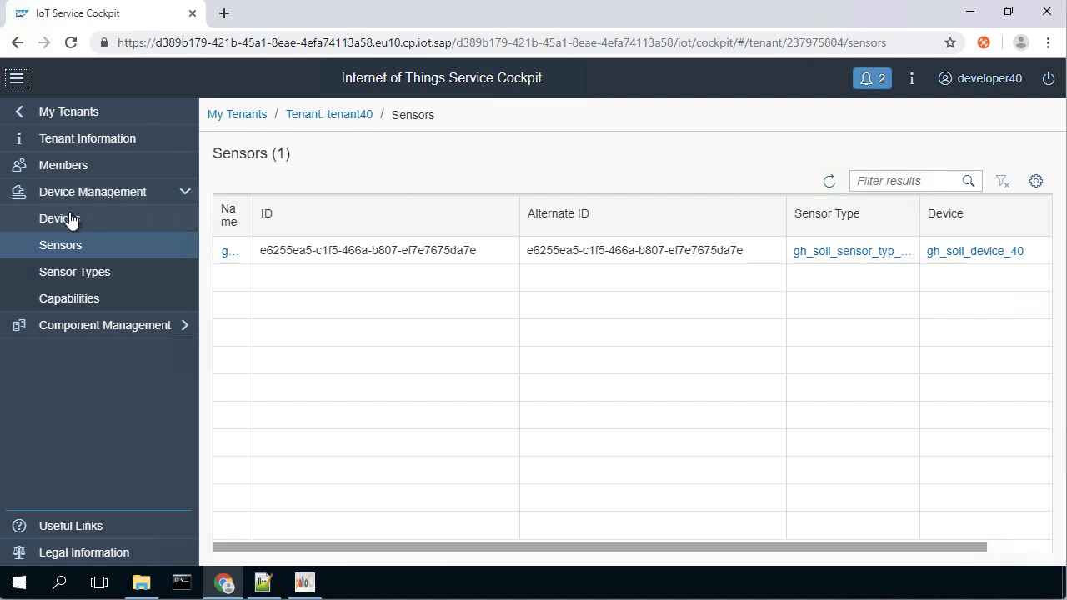
{"action": "left_click", "coordinate": [58, 218]}
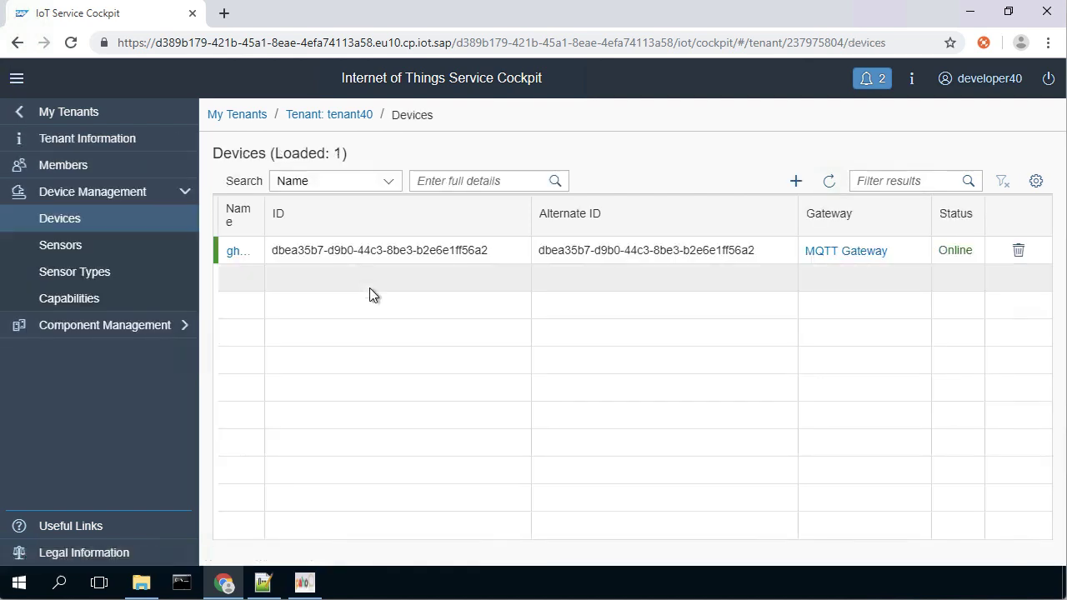
{"action": "left_click", "coordinate": [14, 79]}
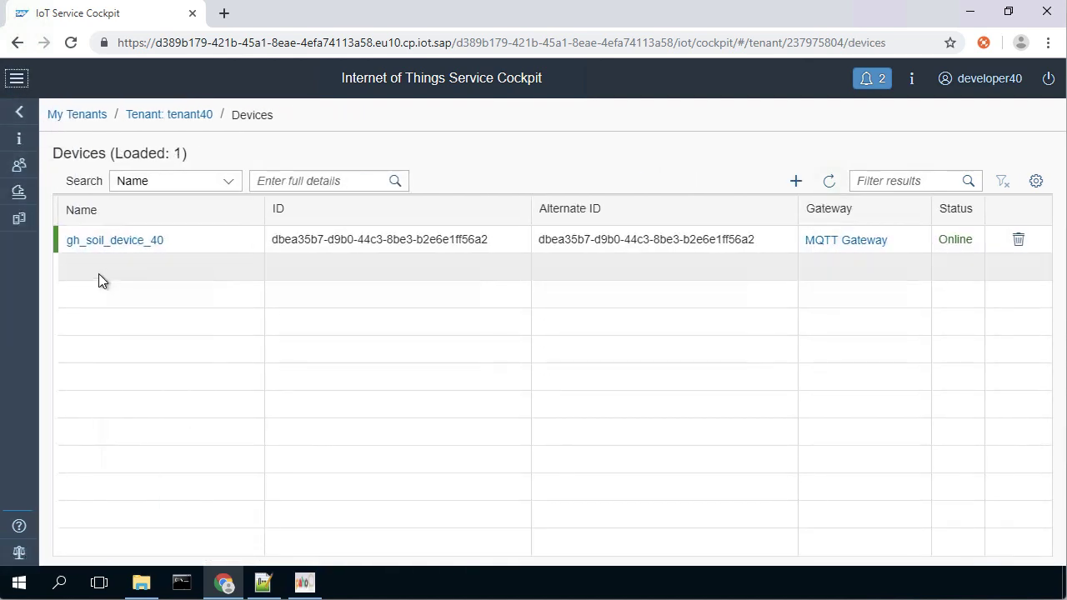
{"action": "left_click", "coordinate": [127, 251]}
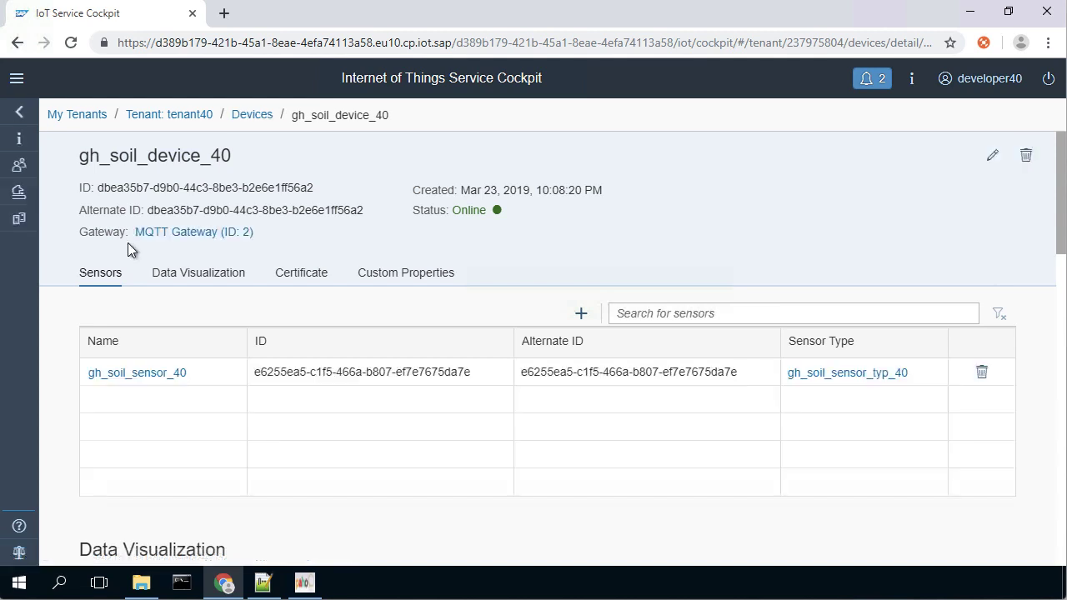
Step: Chart the Soil_Moisture capability of gh_soil_sensor_40 in the device's data visualization
{"action": "left_click", "coordinate": [210, 274]}
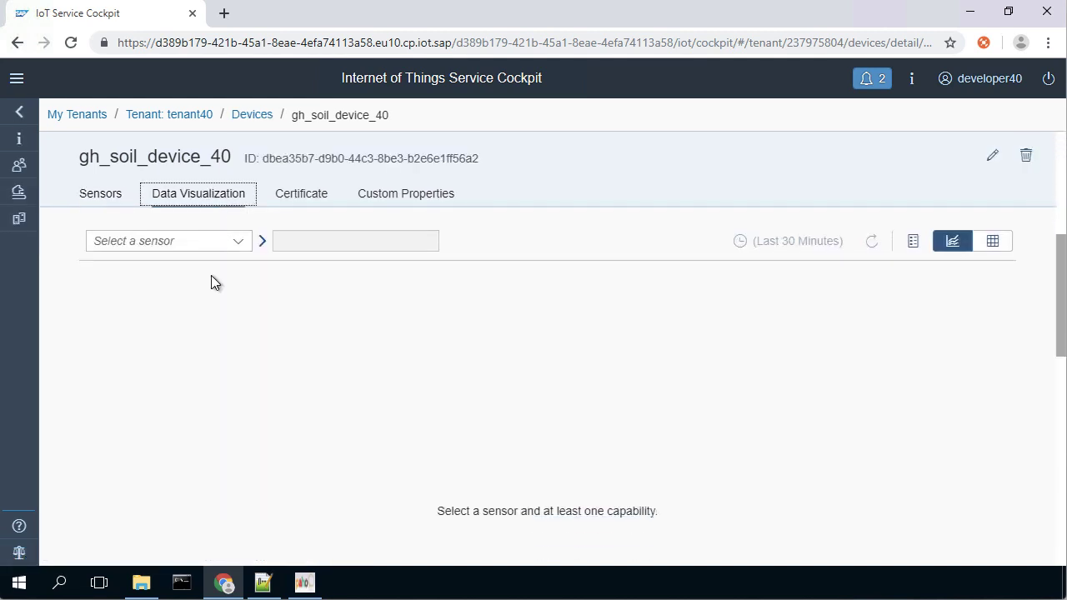
{"action": "left_click", "coordinate": [238, 240]}
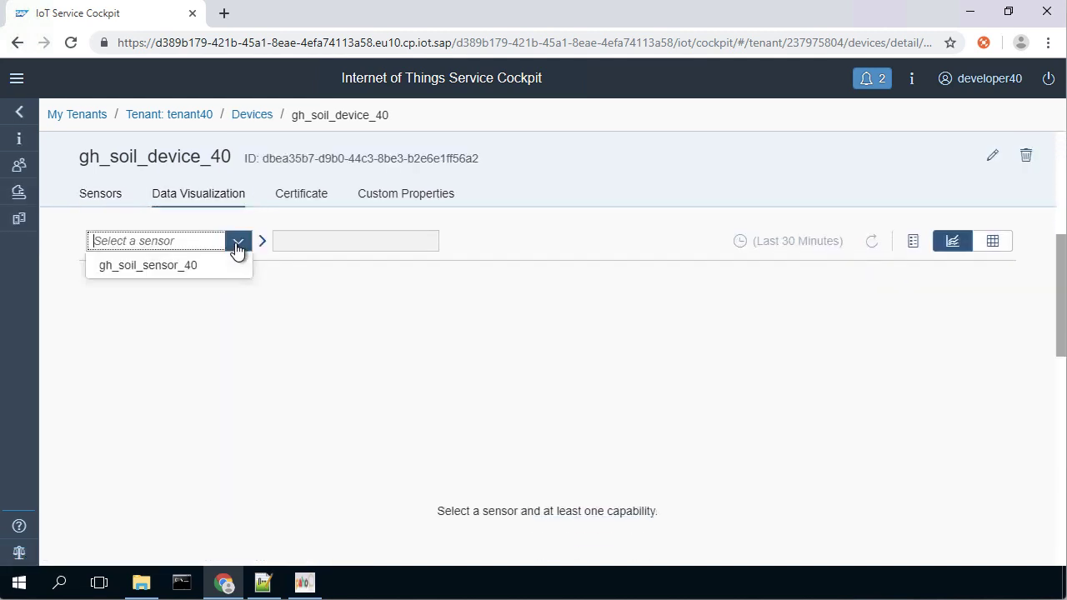
{"action": "left_click", "coordinate": [187, 265]}
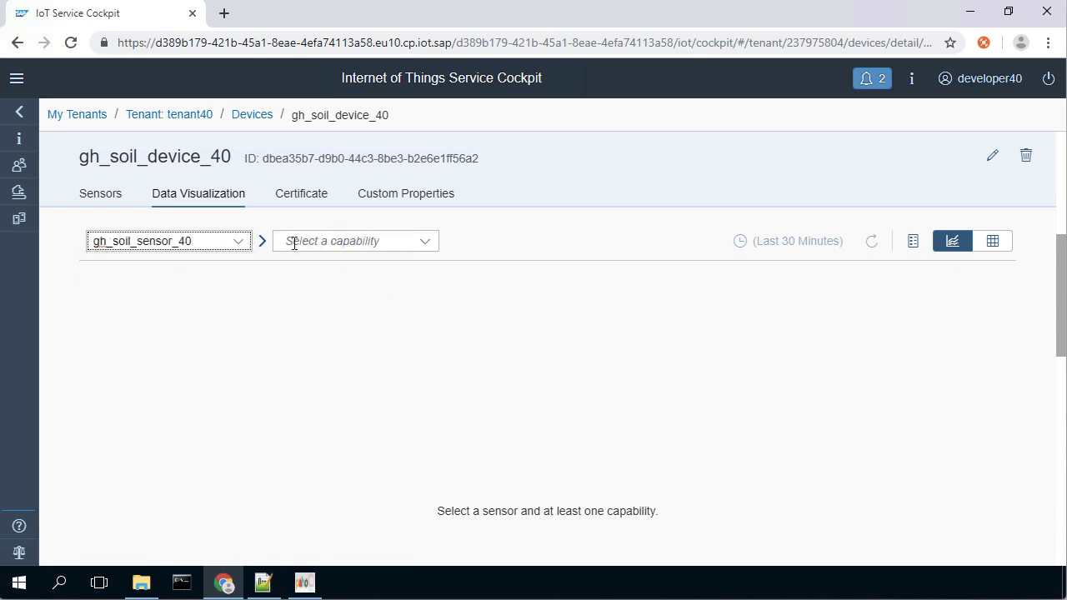
{"action": "left_click", "coordinate": [425, 242]}
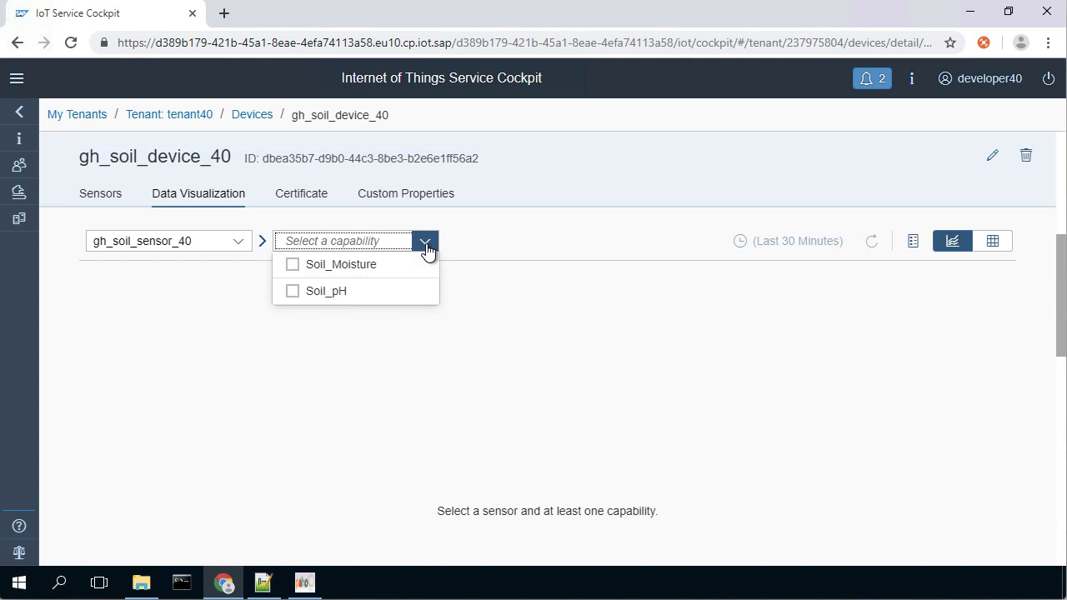
{"action": "left_click", "coordinate": [292, 264]}
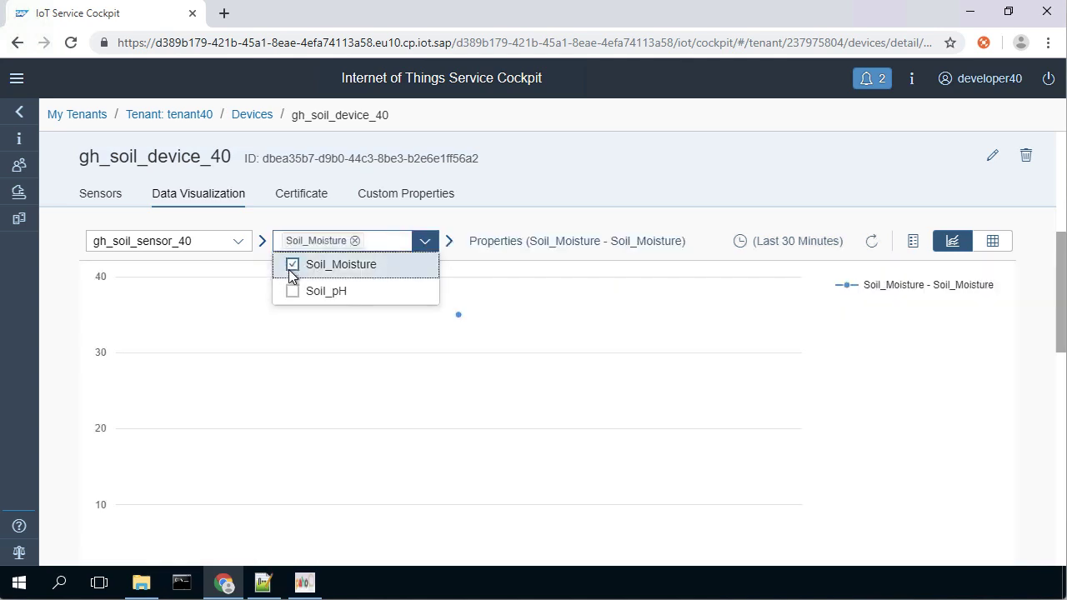
Step: Add the Soil_pH capability to the gh_soil_sensor_40 chart and check both capabilities' measurements in the table view
{"action": "left_click", "coordinate": [293, 291]}
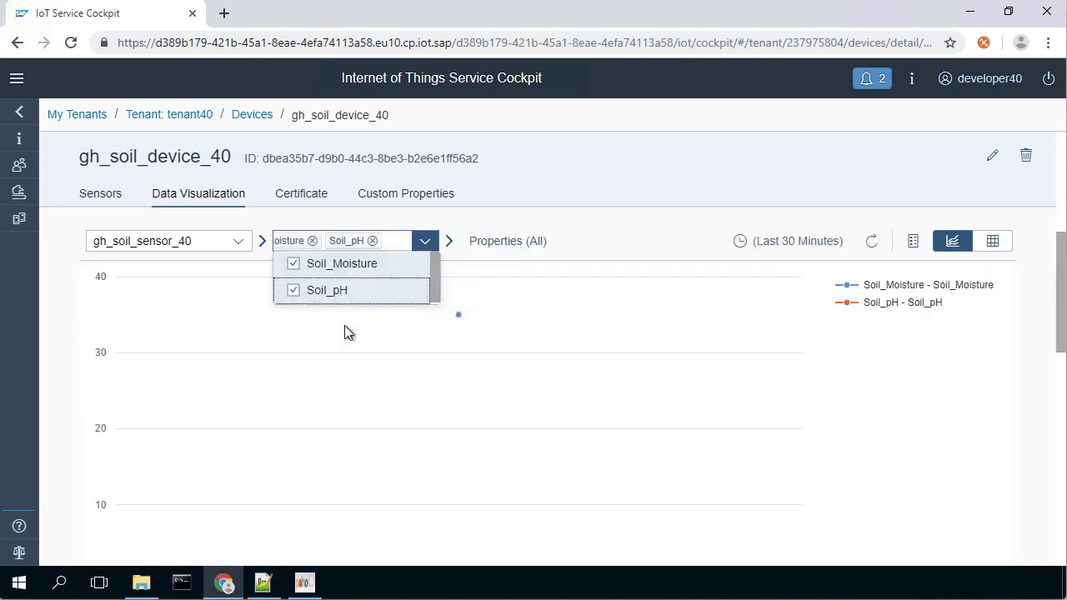
{"action": "left_click", "coordinate": [516, 358]}
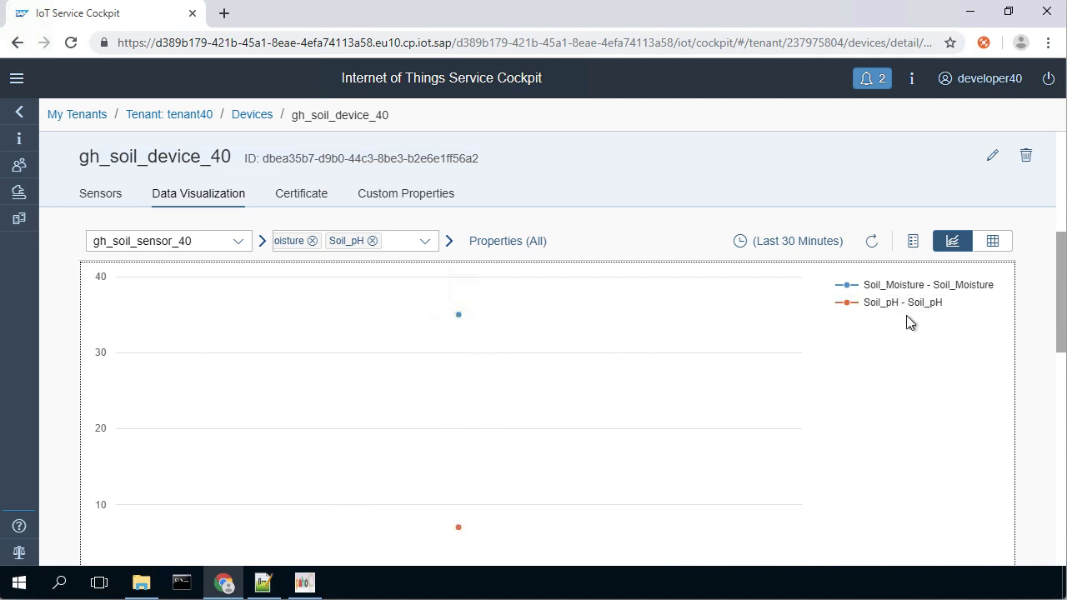
{"action": "left_click", "coordinate": [992, 242]}
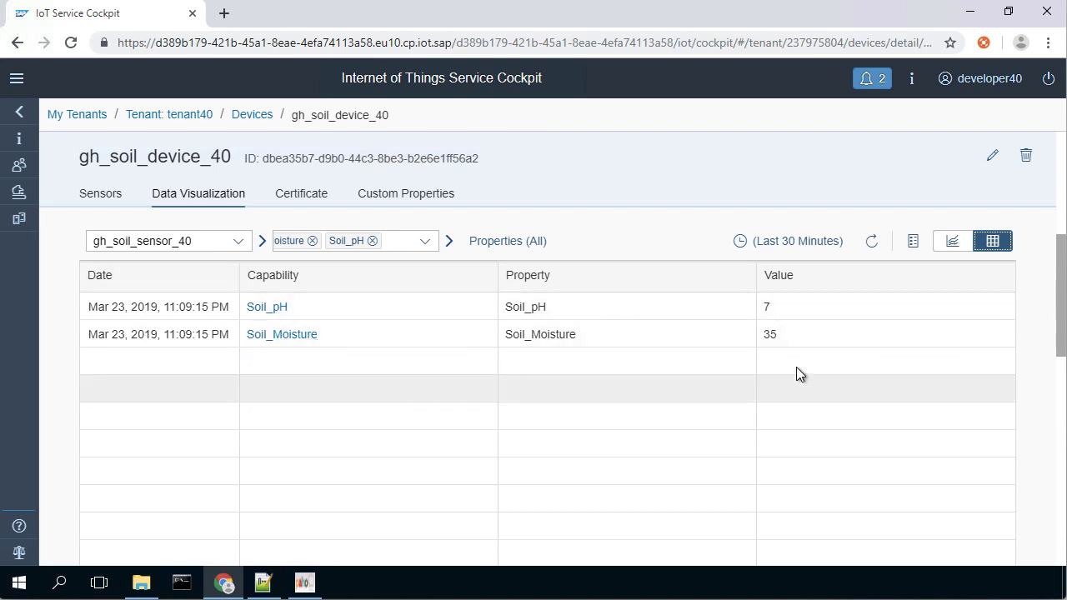
{"action": "left_click", "coordinate": [953, 242]}
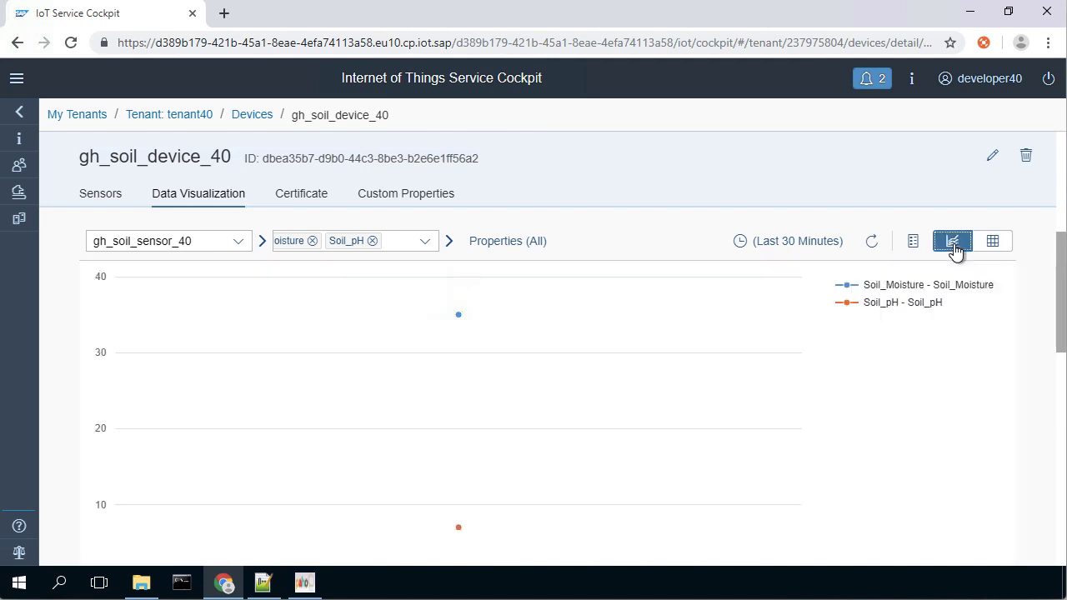
Step: Switch to Eclipse Paho, change the message's measures to [8,32] and publish it
{"action": "left_click", "coordinate": [304, 582]}
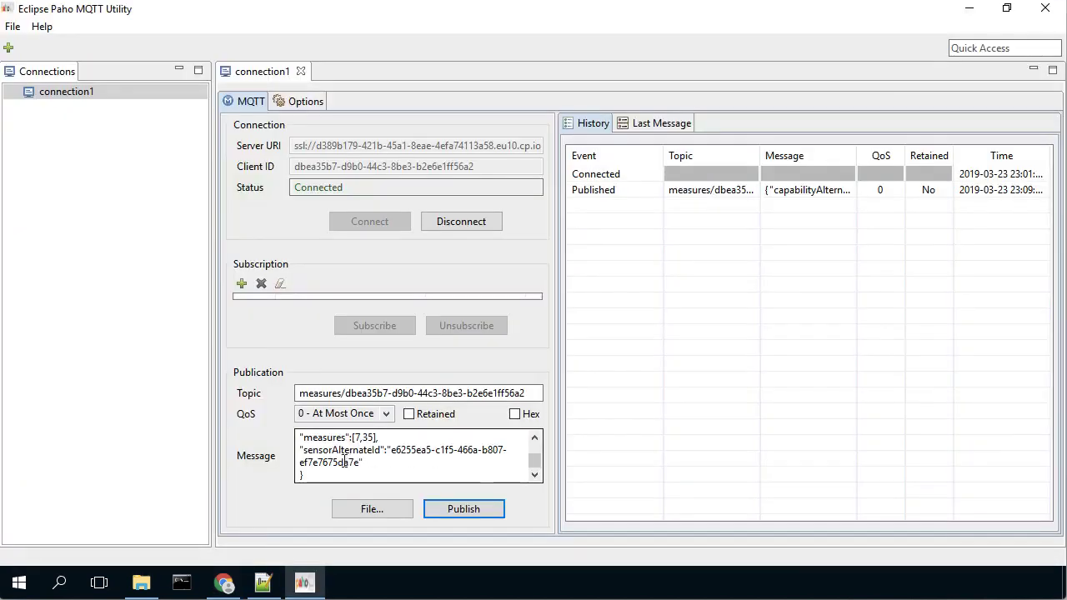
{"action": "left_click", "coordinate": [357, 438]}
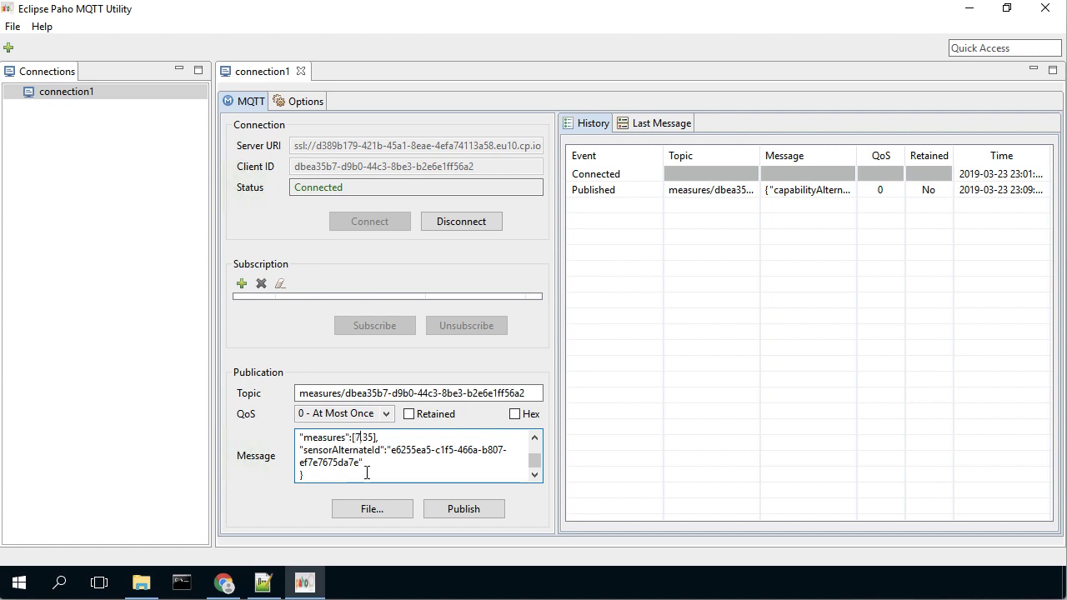
{"action": "key", "text": "BackSpace"}
{"action": "type", "text": "8"}
{"action": "key", "text": "BackSpace"}
{"action": "type", "text": "2"}
{"action": "left_click", "coordinate": [473, 503]}
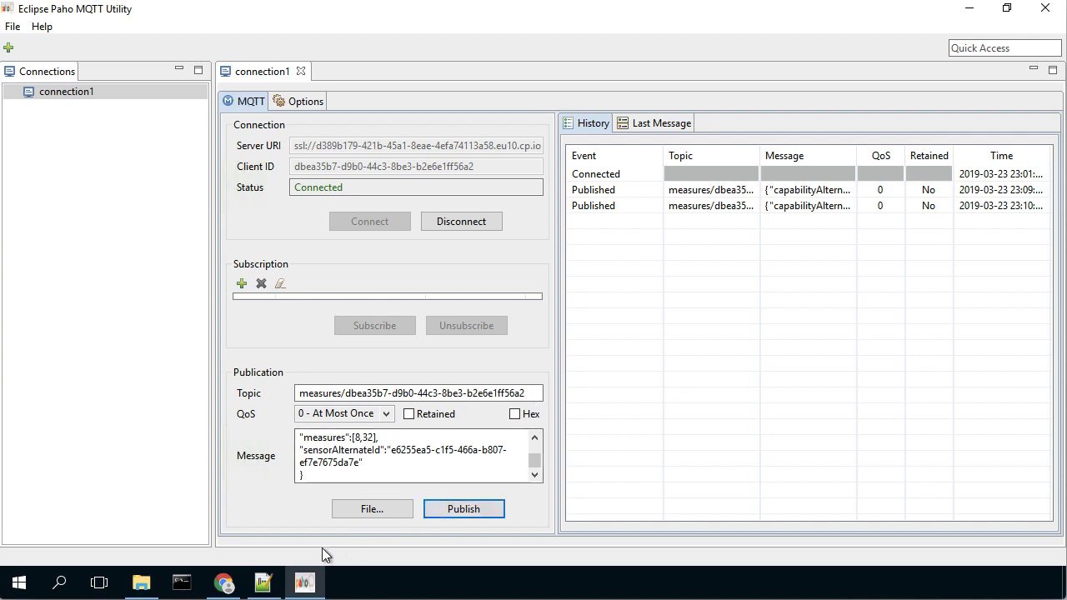
Step: Refresh the data visualization in the IoT Service Cockpit and review the measurements in both table and chart form
{"action": "left_click", "coordinate": [223, 583]}
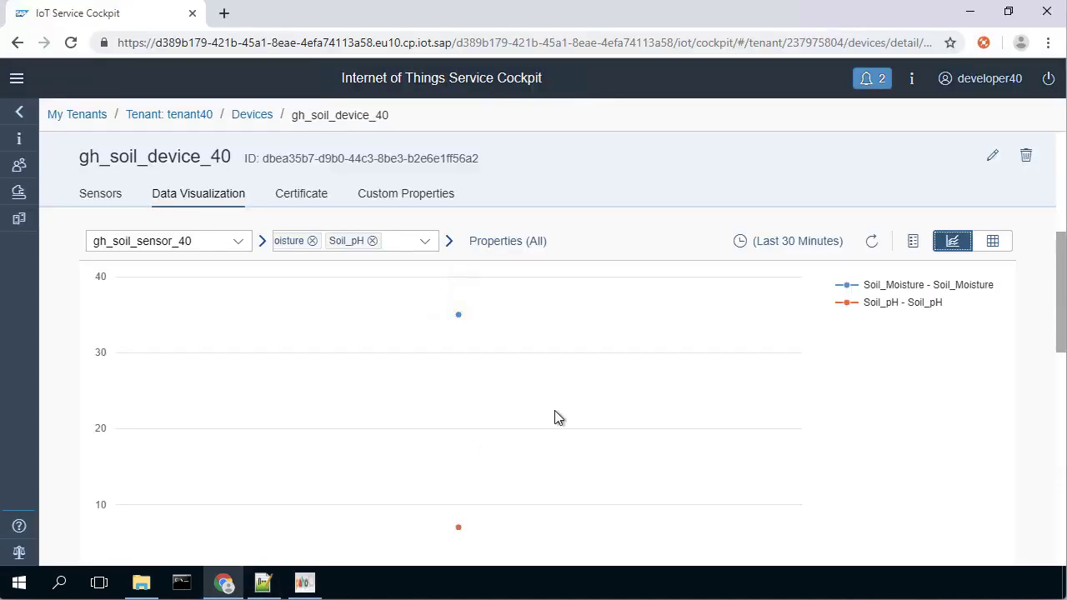
{"action": "left_click", "coordinate": [872, 241]}
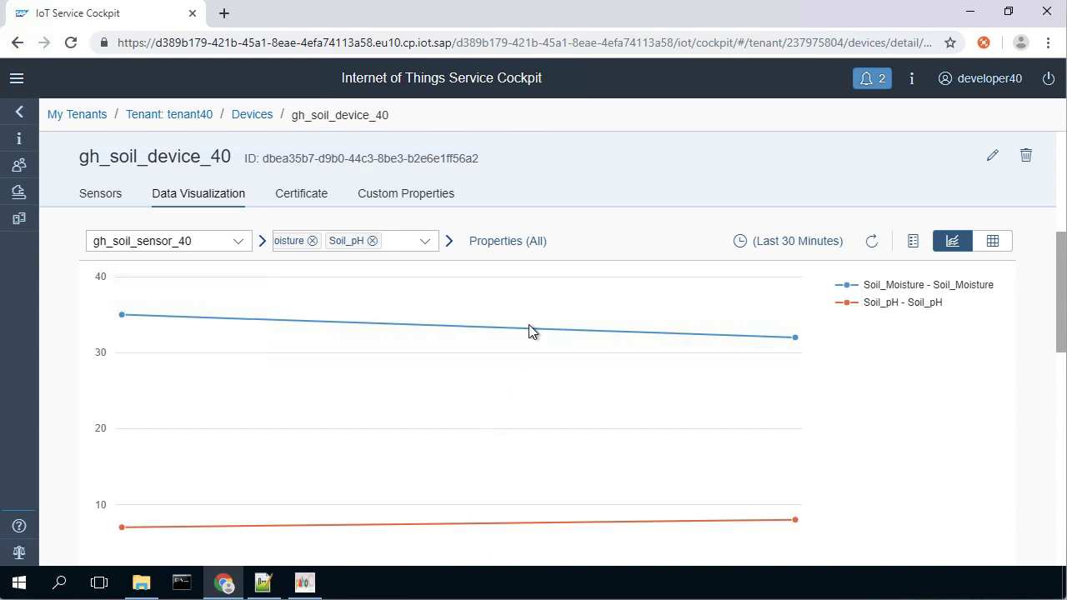
{"action": "left_click", "coordinate": [992, 241]}
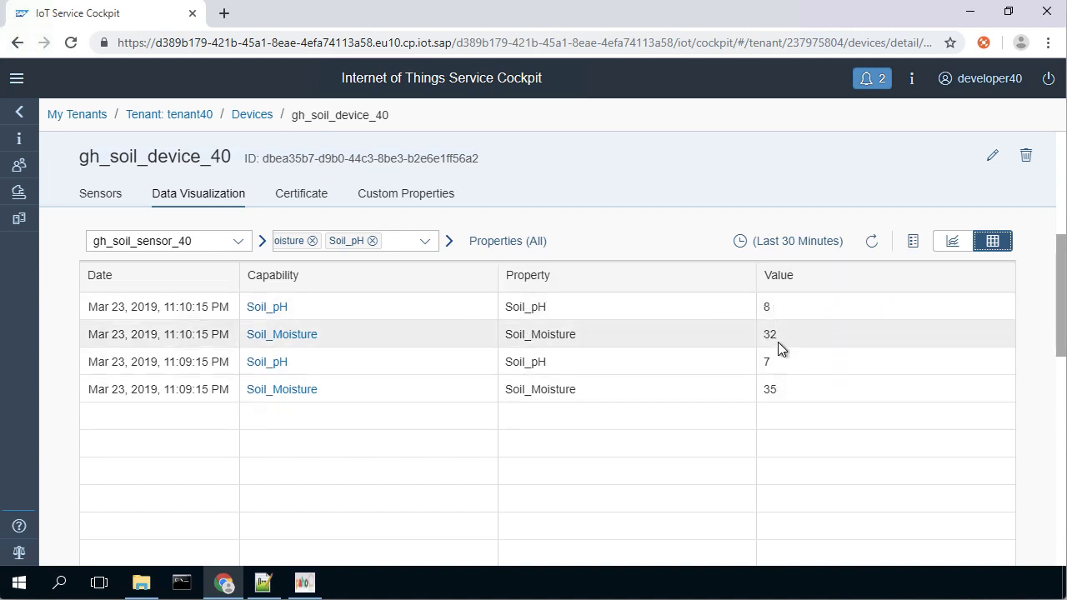
{"action": "left_click", "coordinate": [954, 242]}
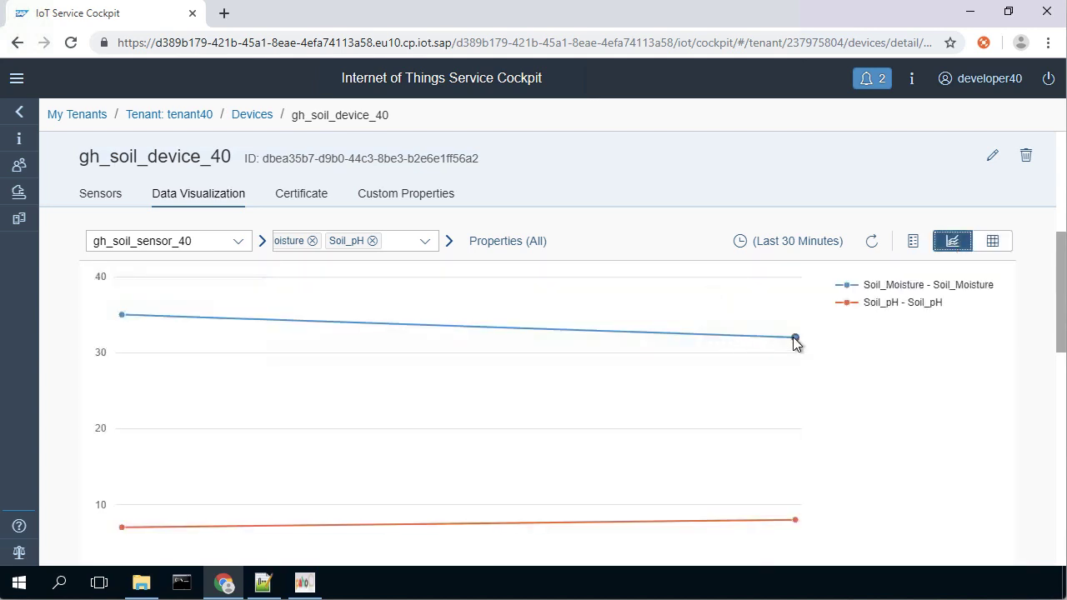
{"action": "mouse_move", "coordinate": [795, 341]}
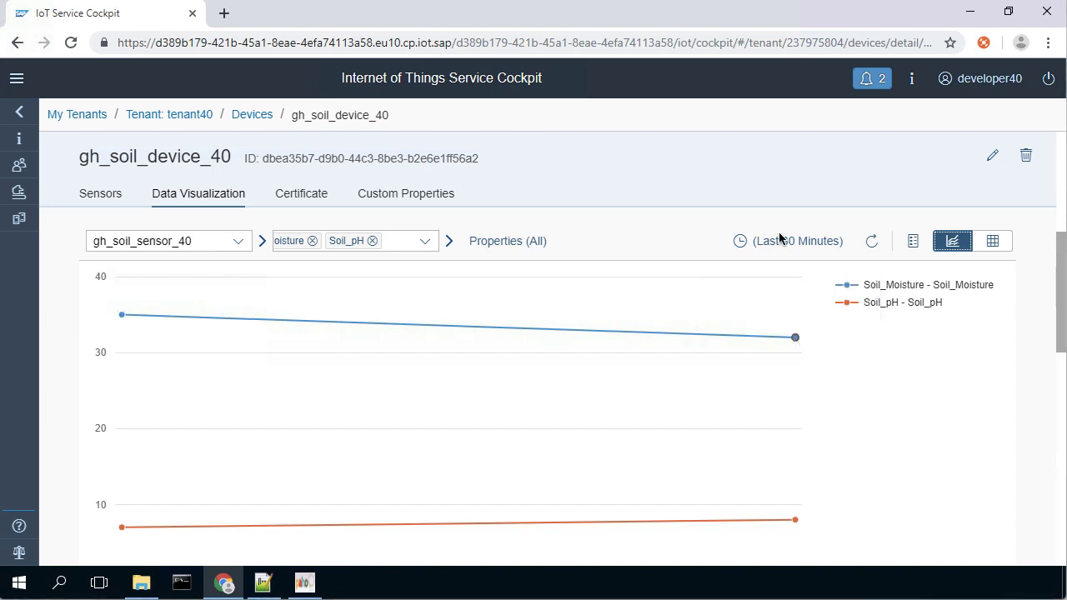
Step: View the tenant's gateways in the IoT Service Cockpit and compare with the publication settings in Eclipse Paho
{"action": "left_click", "coordinate": [16, 79]}
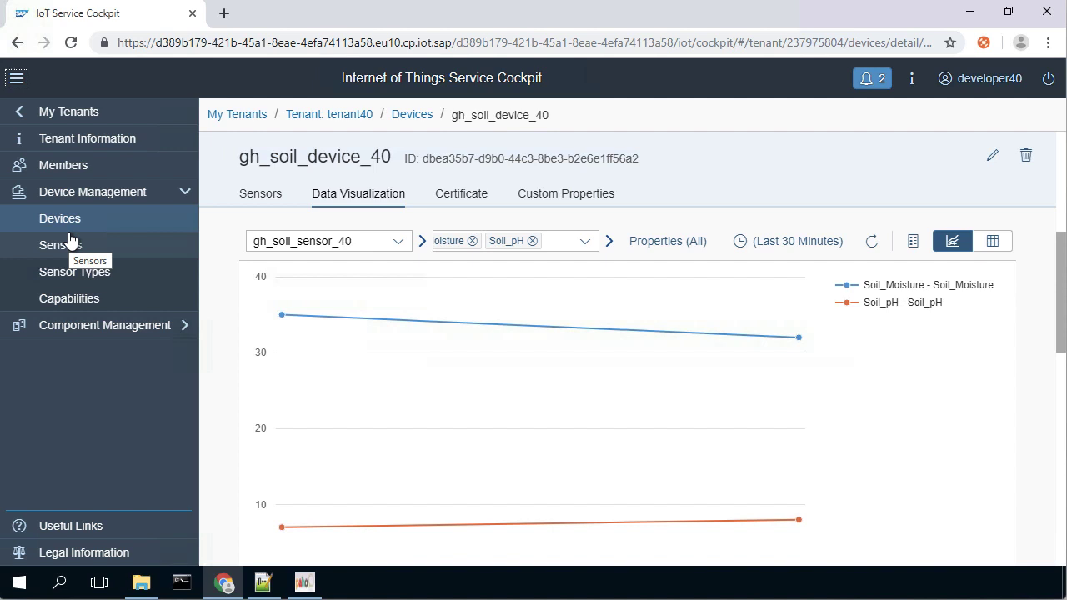
{"action": "left_click", "coordinate": [88, 327]}
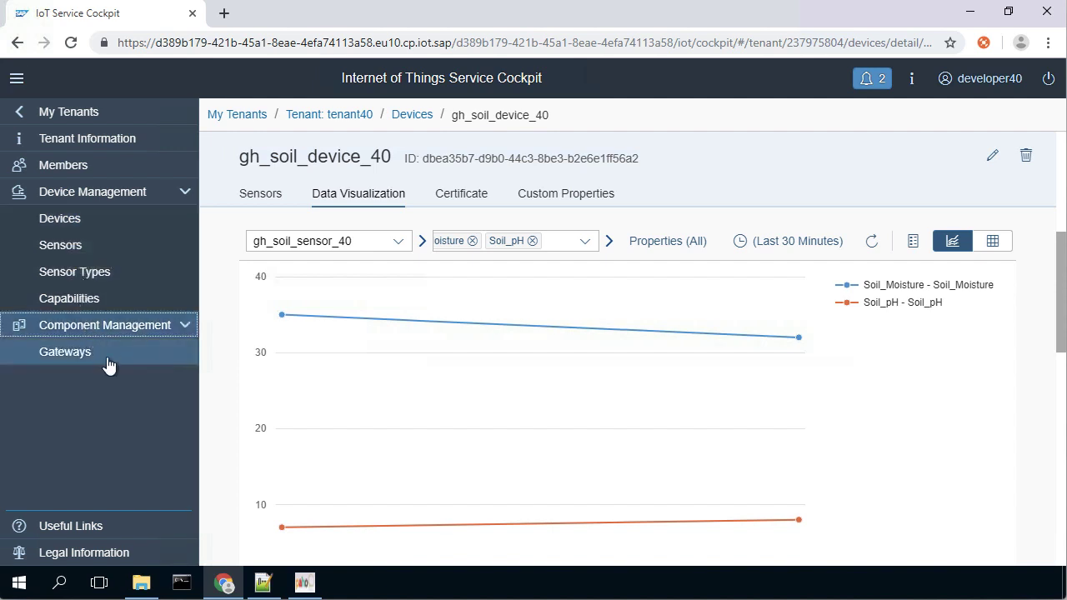
{"action": "left_click", "coordinate": [107, 360]}
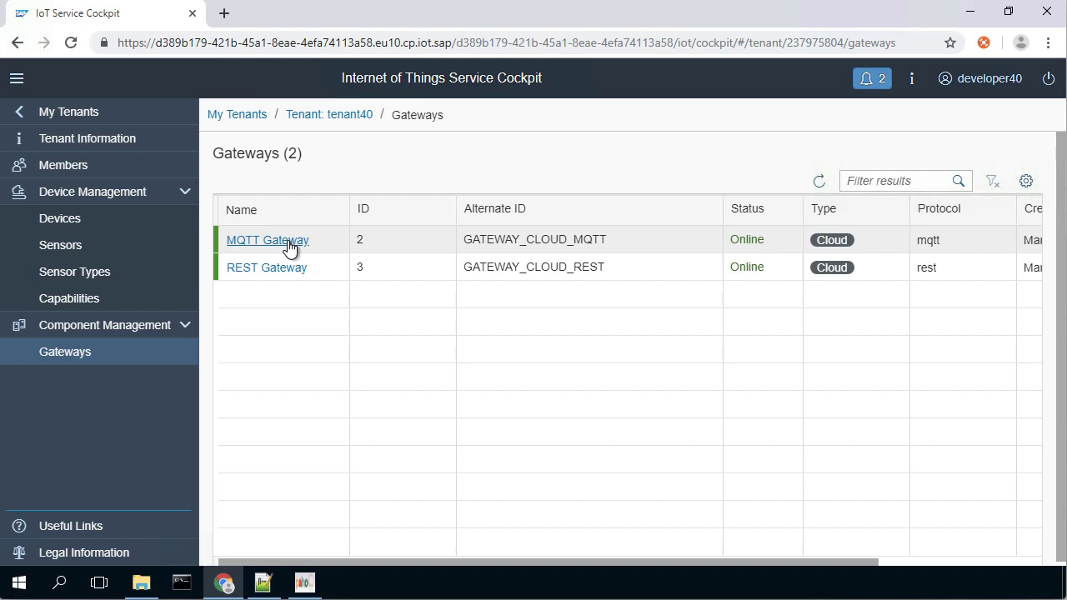
{"action": "left_click", "coordinate": [307, 584]}
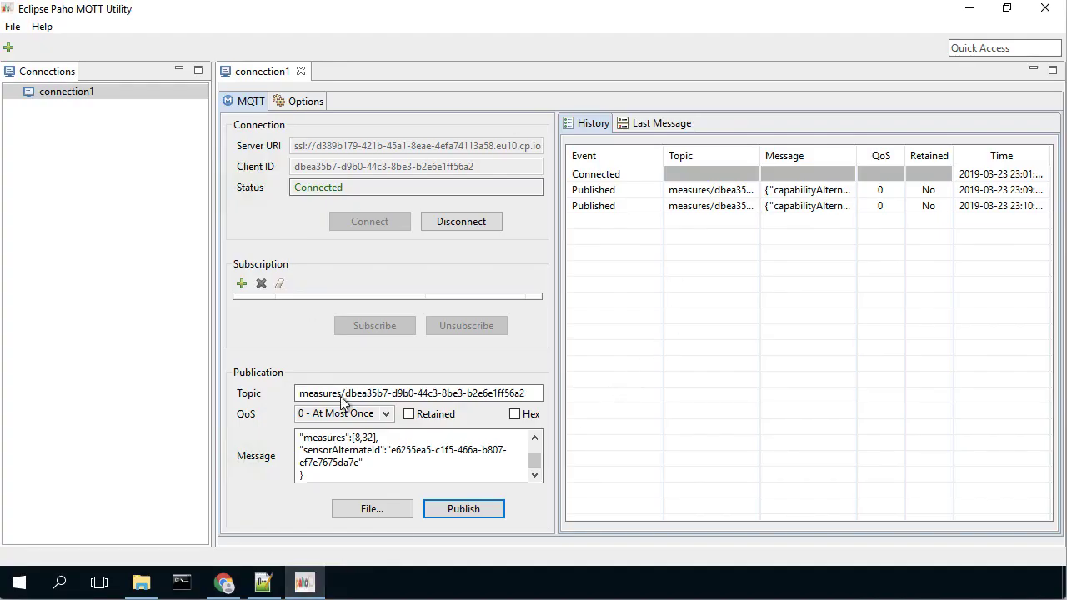
Step: Return to the IoT Service Cockpit and open gh_soil_device_40 from the tenant's device list
{"action": "left_click", "coordinate": [223, 583]}
{"action": "left_click", "coordinate": [89, 229]}
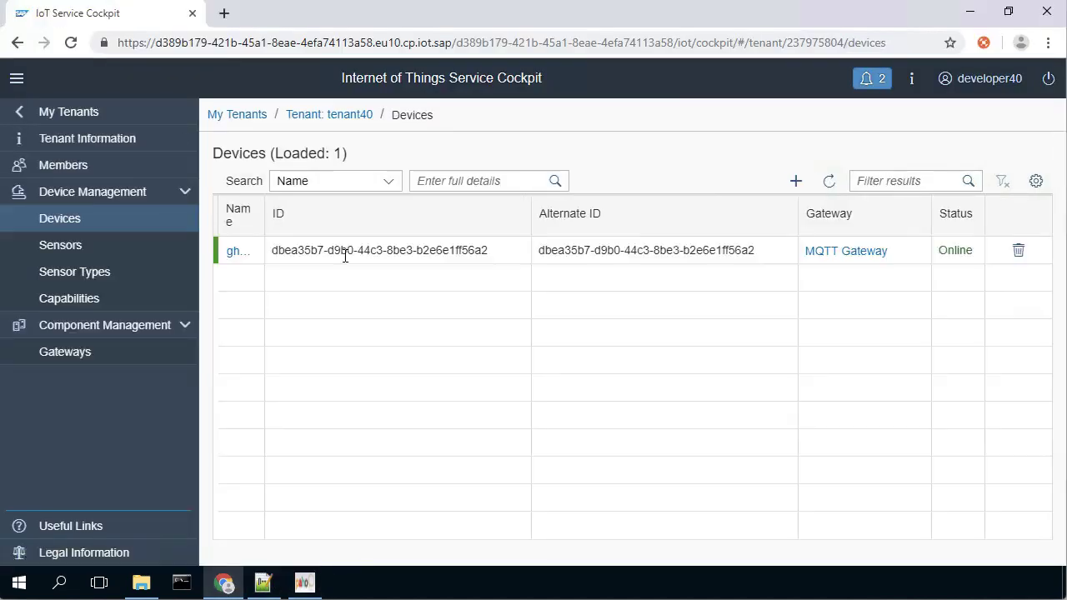
{"action": "left_click", "coordinate": [233, 256]}
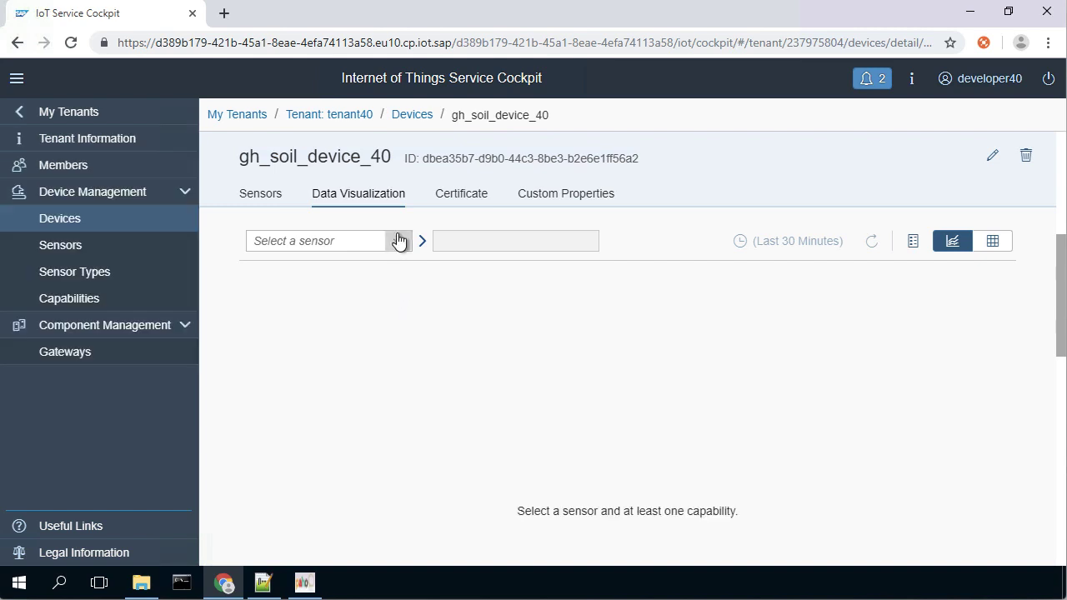
Step: Chart the Soil_Moisture and Soil_pH capabilities of gh_soil_sensor_40 in the device's data visualization
{"action": "left_click", "coordinate": [398, 243]}
{"action": "left_click", "coordinate": [324, 267]}
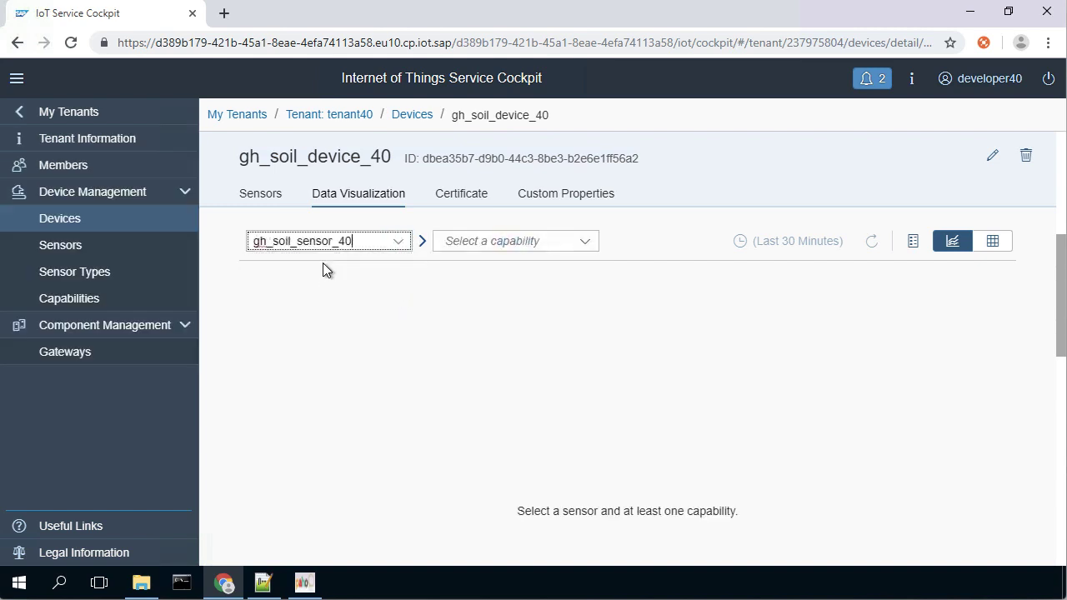
{"action": "left_click", "coordinate": [585, 243]}
{"action": "left_click", "coordinate": [454, 265]}
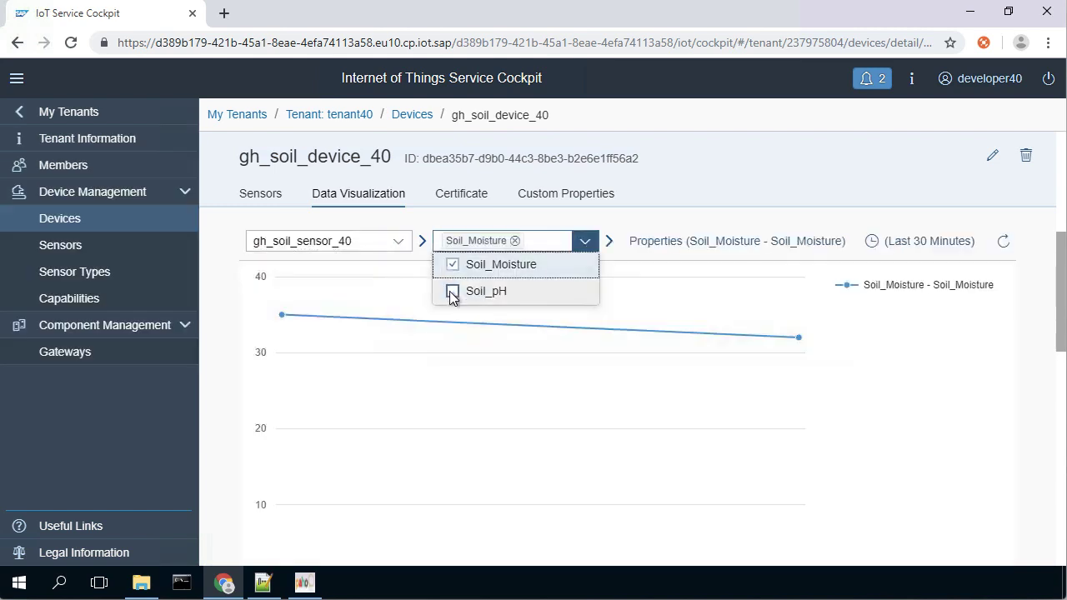
{"action": "left_click", "coordinate": [459, 292]}
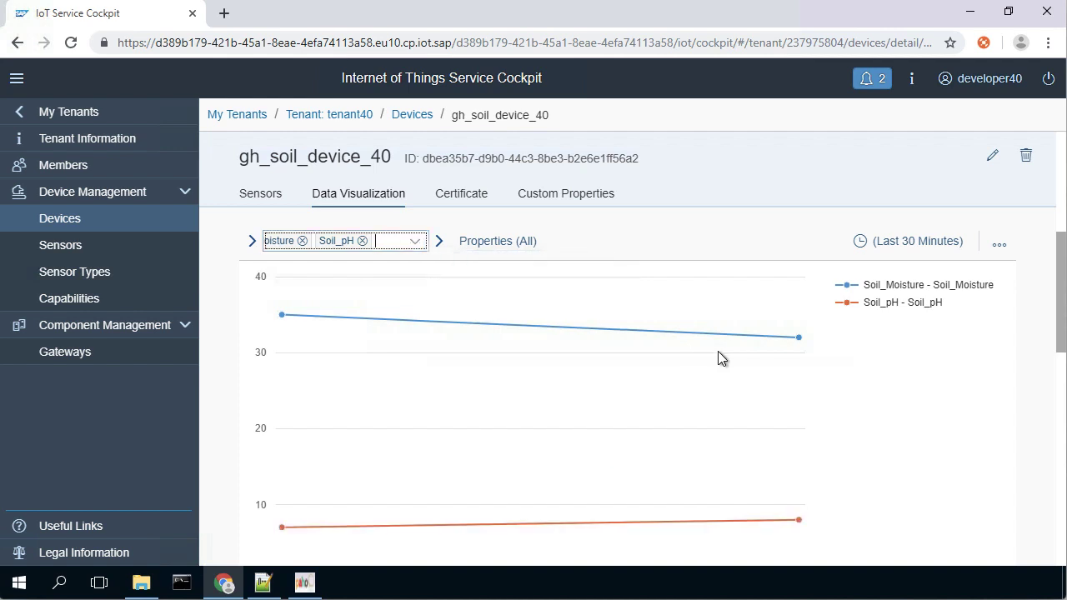